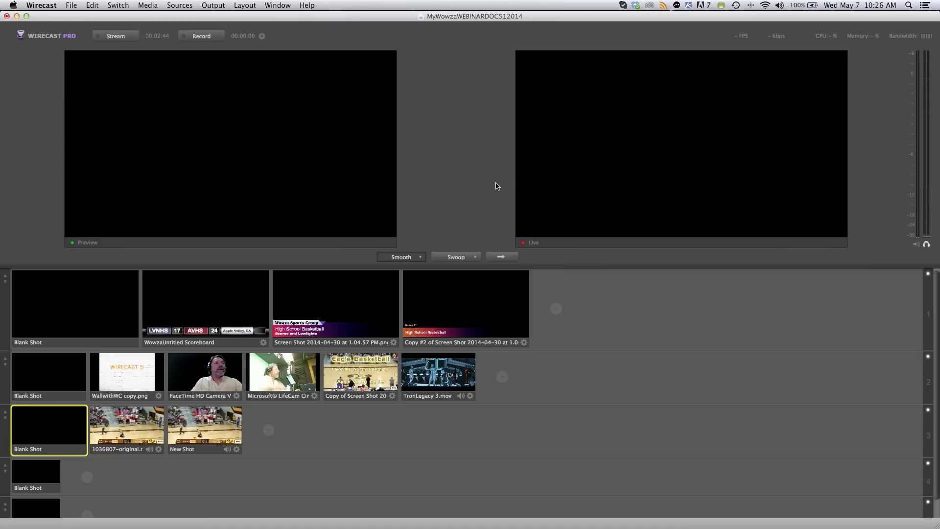
# Take the TronLegacy 3.mov clip live and overlay the "Coming UP High School Basketball" title on it
pyautogui.click(430, 372)
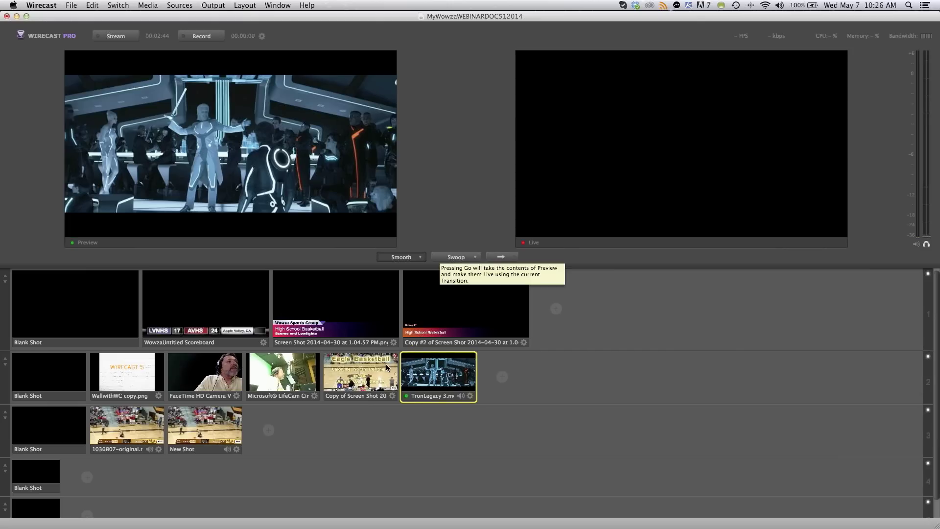
pyautogui.click(501, 258)
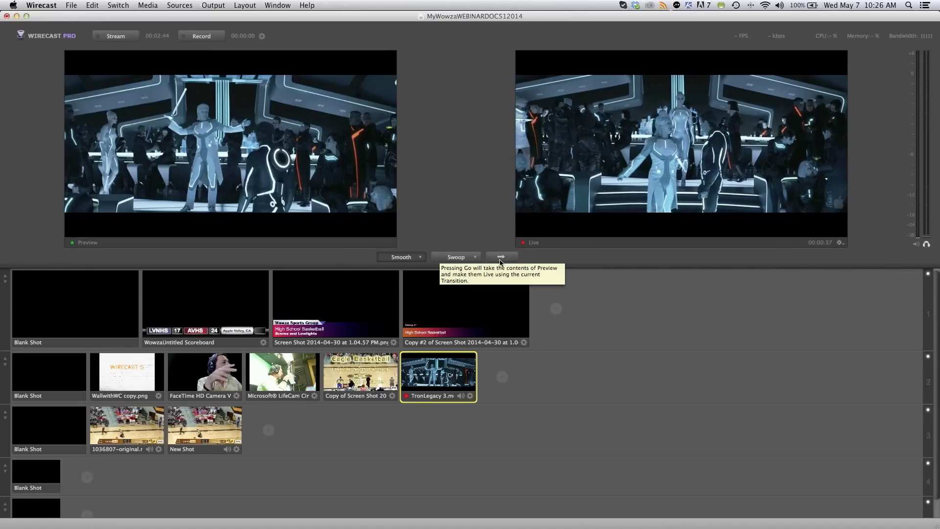
pyautogui.click(437, 317)
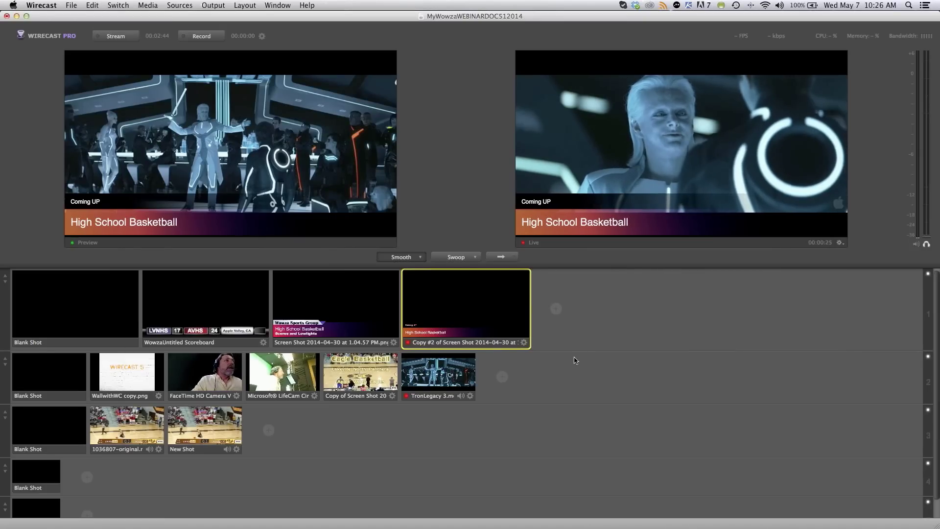
# Queue the Wowza Sports Group title over the Eagle Basketball screenshot in the preview
pyautogui.click(357, 301)
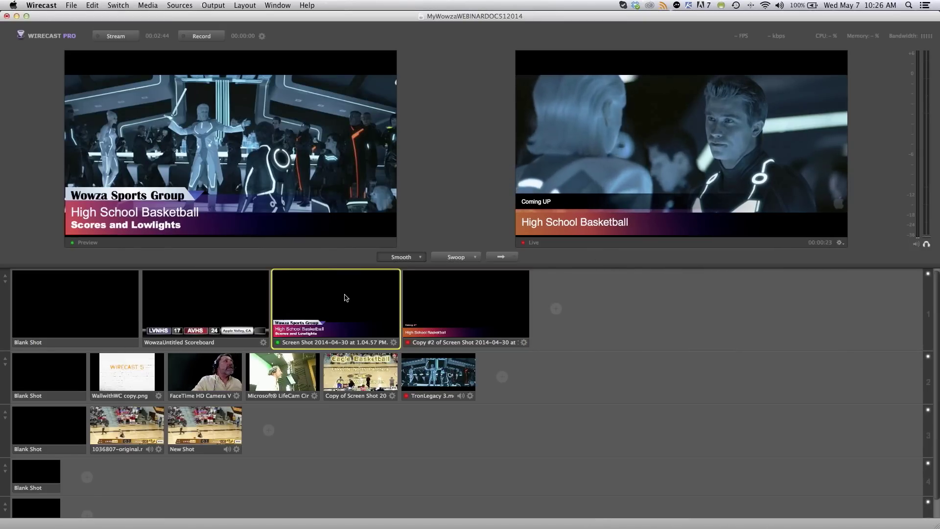
pyautogui.click(63, 369)
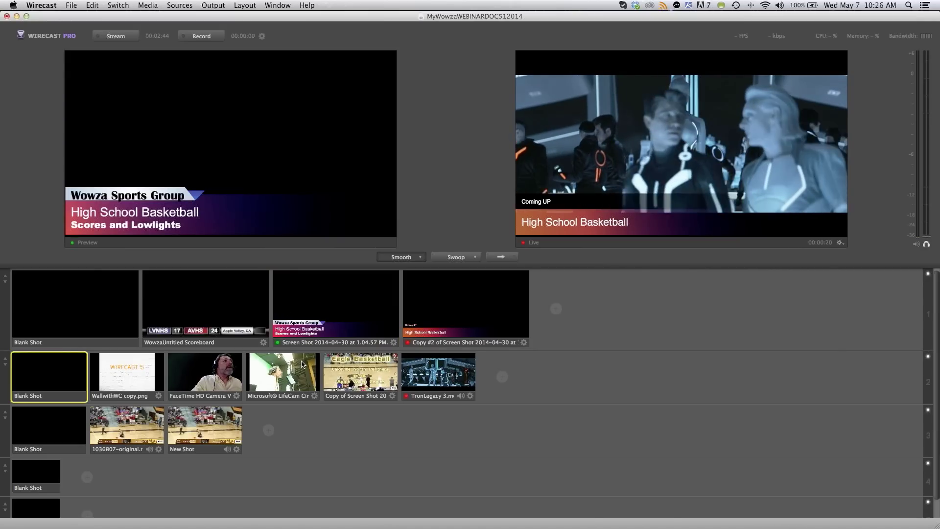
pyautogui.click(350, 364)
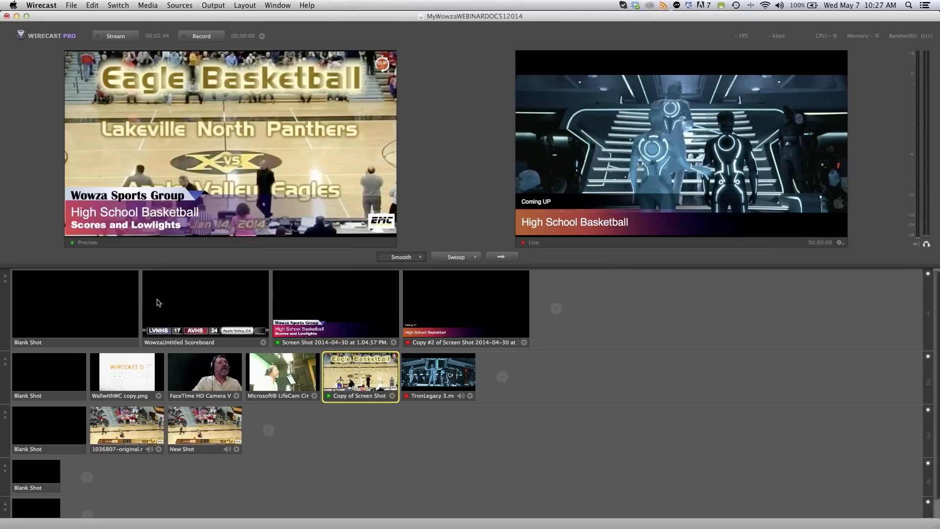
# Open the Wowza Sports Group title shot for editing and set its first text line to "Wowza Sports Network"
pyautogui.click(301, 323)
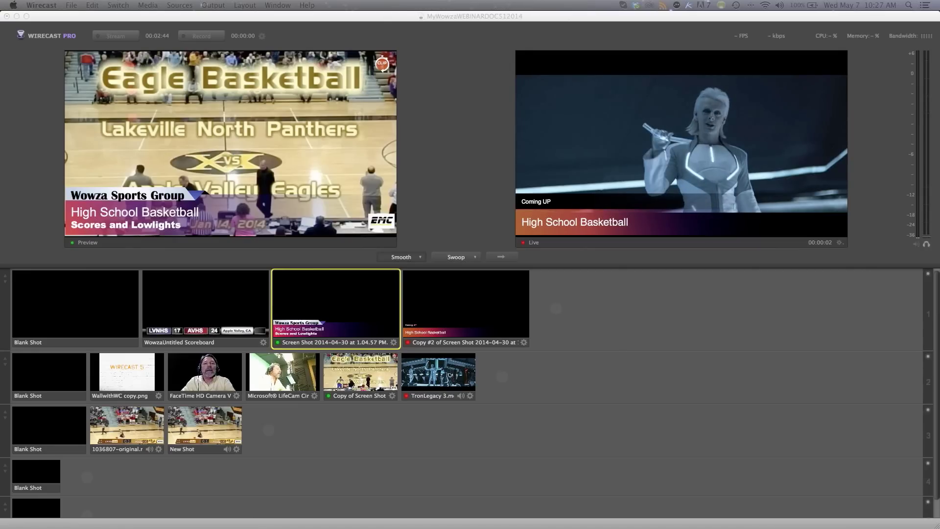
pyautogui.click(764, 146)
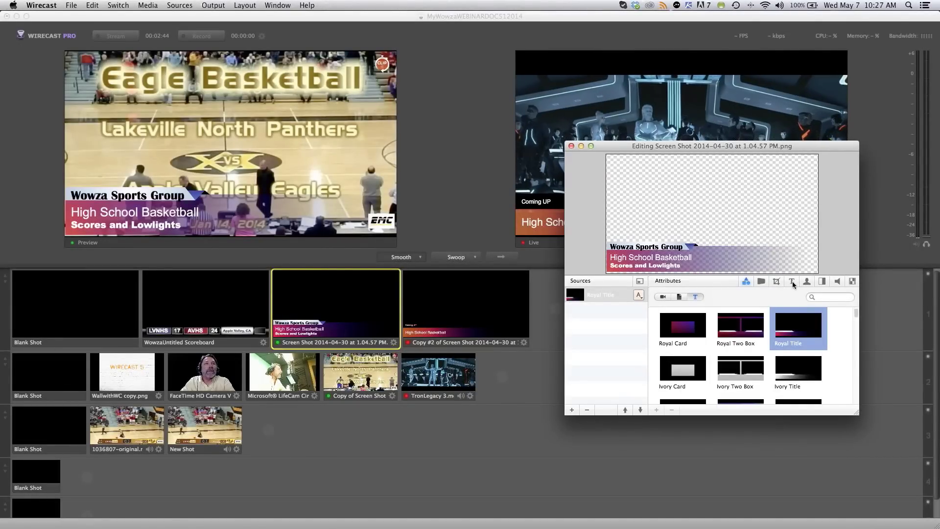
pyautogui.click(793, 282)
pyautogui.doubleClick(735, 327)
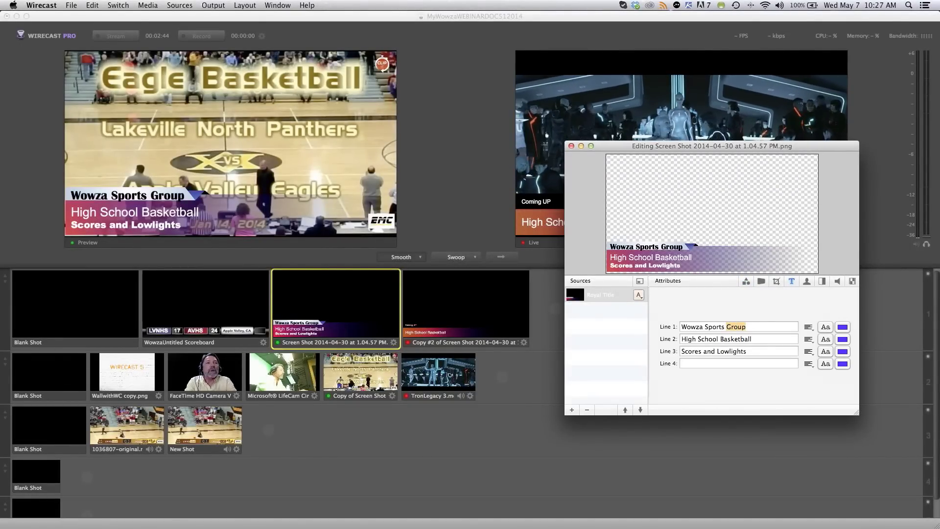
pyautogui.write('Network')
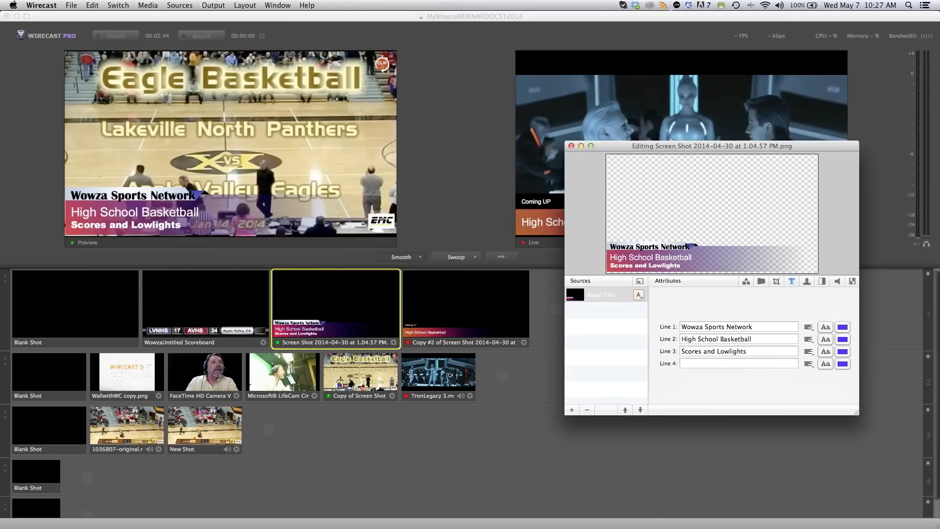
# Set the title's third text line to "Scores and Highlights" and take the previewed Eagle Basketball composition live
pyautogui.moveTo(746, 350); pyautogui.dragTo(722, 352)
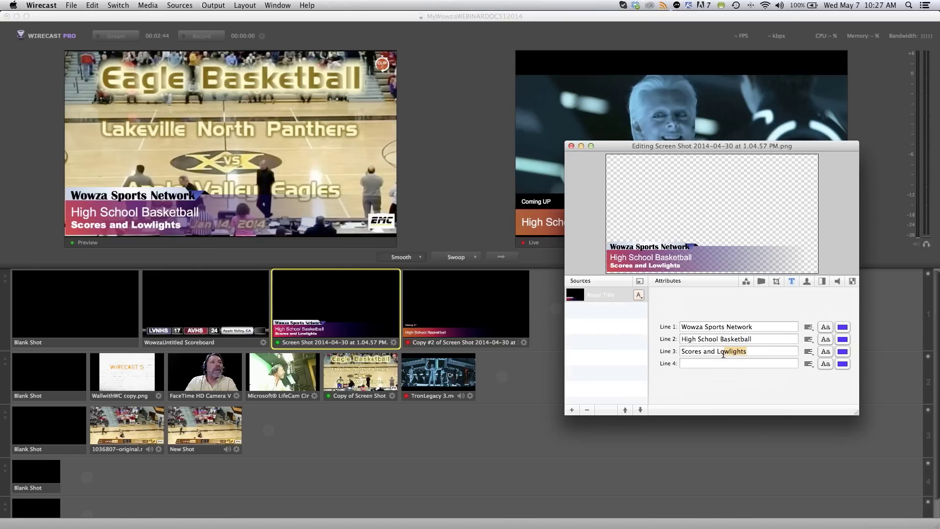
pyautogui.press('BackSpace')
pyautogui.press('BackSpace')
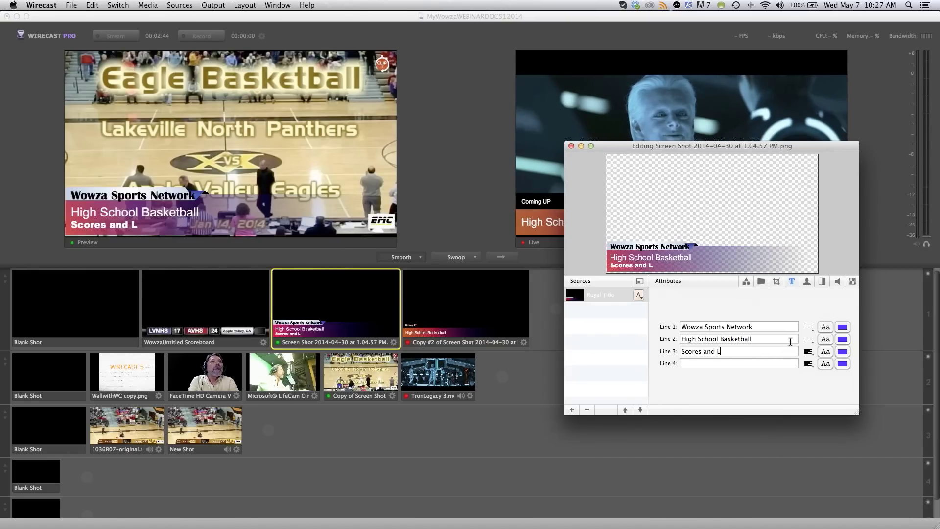
pyautogui.write('Highlights')
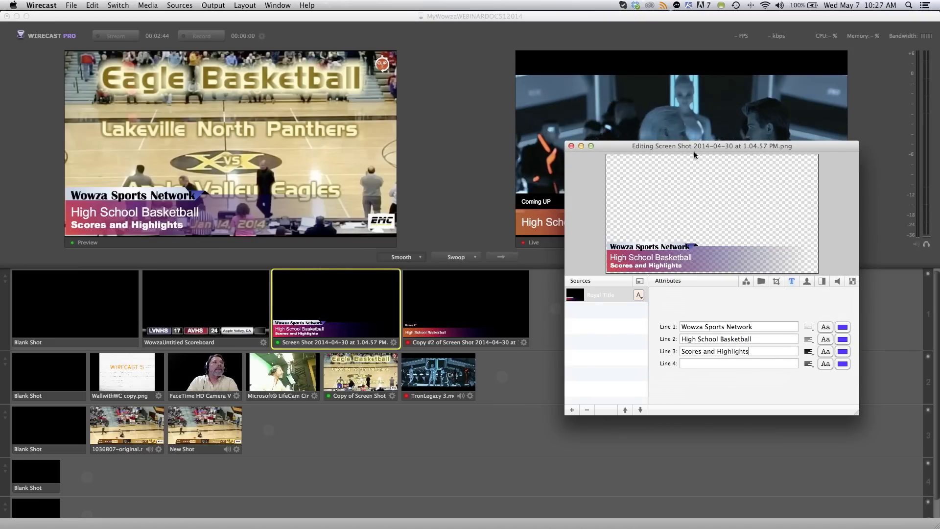
pyautogui.click(581, 146)
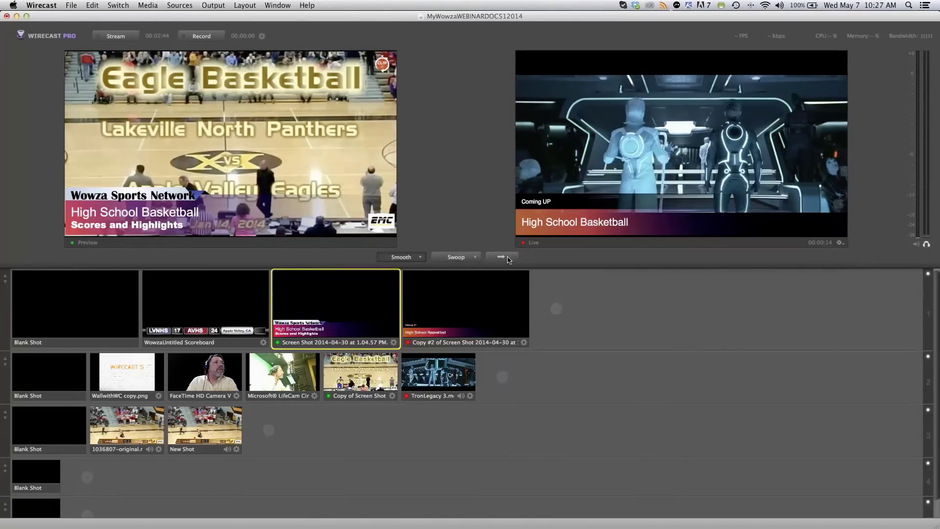
pyautogui.click(502, 257)
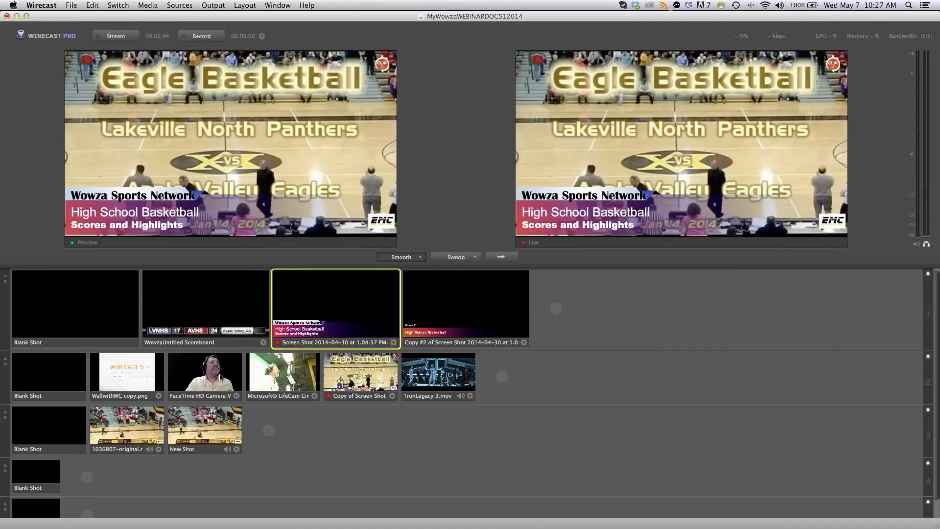
# Compare the two camera shots in the preview and take the FaceTime HD Camera live under the title
pyautogui.click(200, 375)
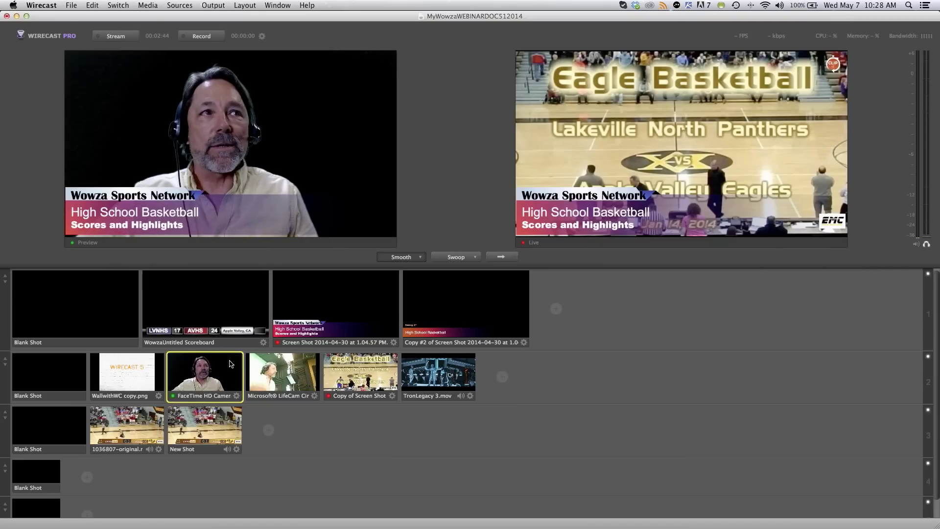
pyautogui.click(269, 371)
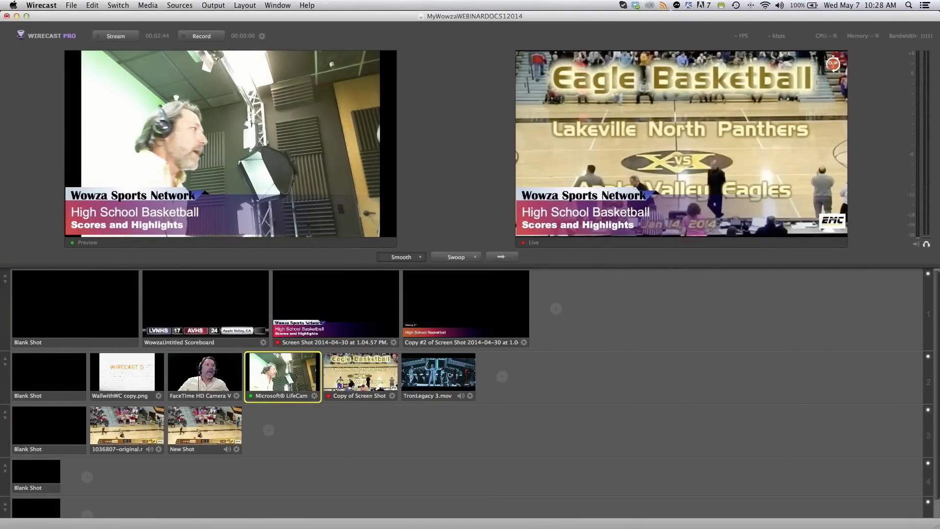
pyautogui.click(202, 377)
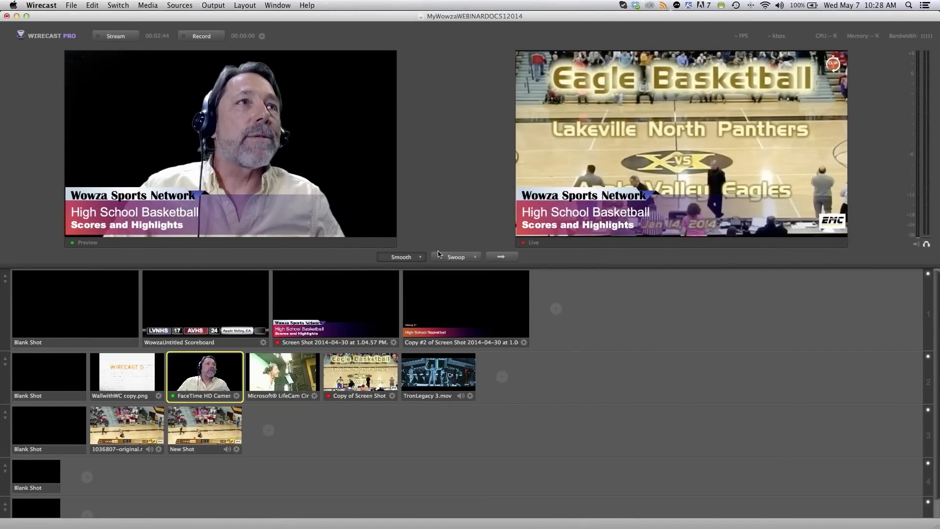
pyautogui.click(493, 258)
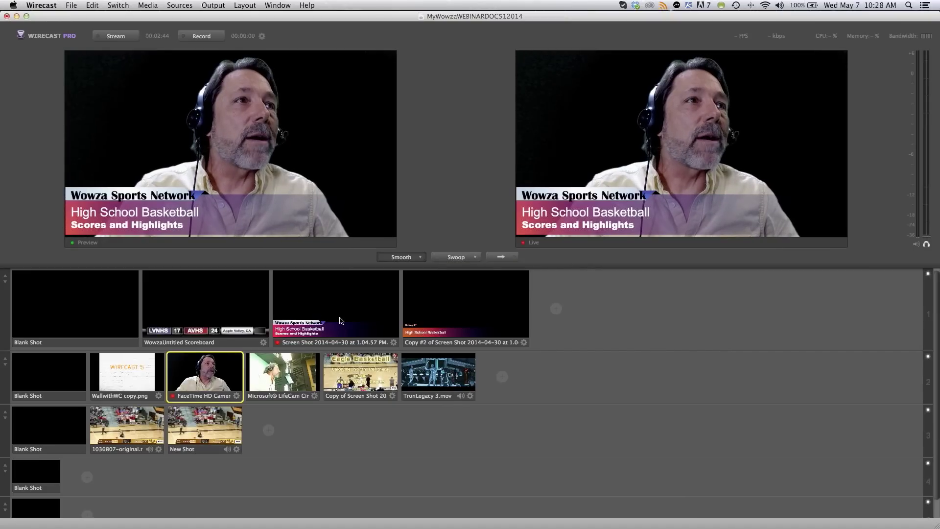
# Blank the camera layer and queue the 1036807-original game clip from layer 3 in the preview
pyautogui.click(139, 428)
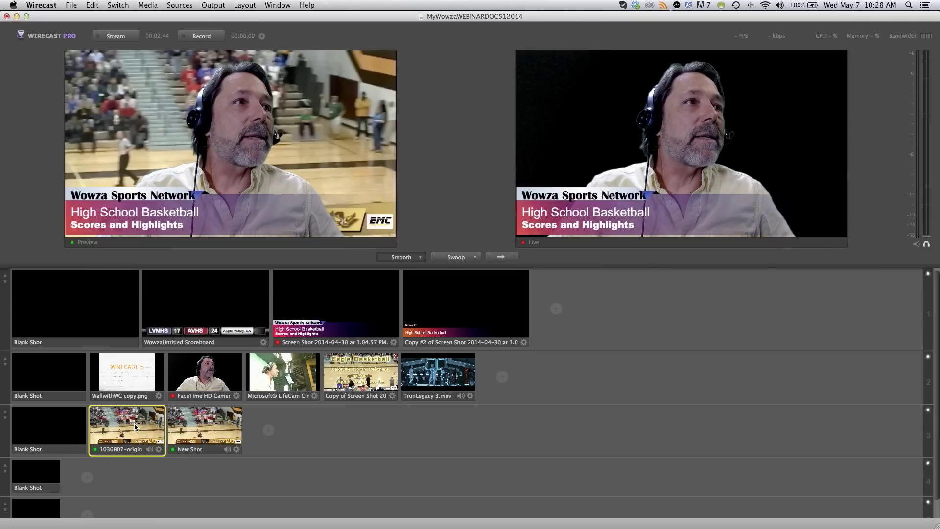
pyautogui.click(71, 433)
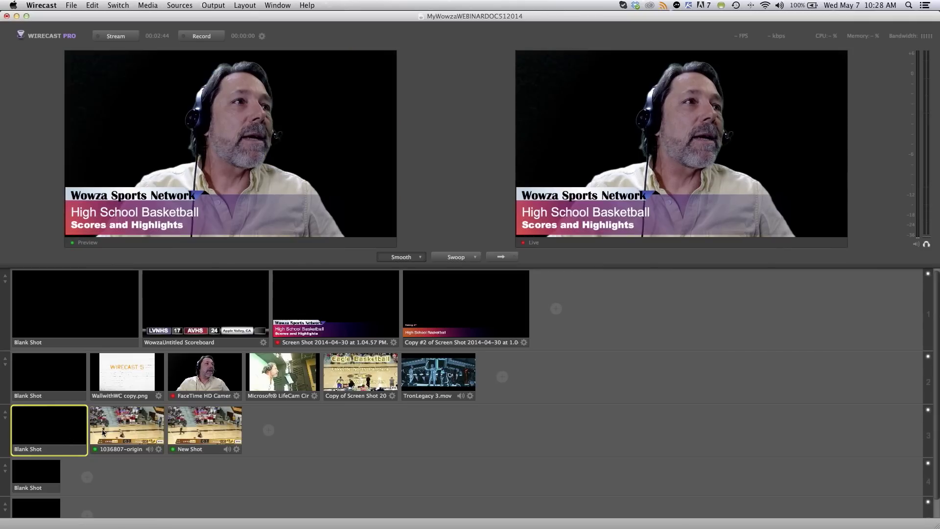
pyautogui.click(58, 376)
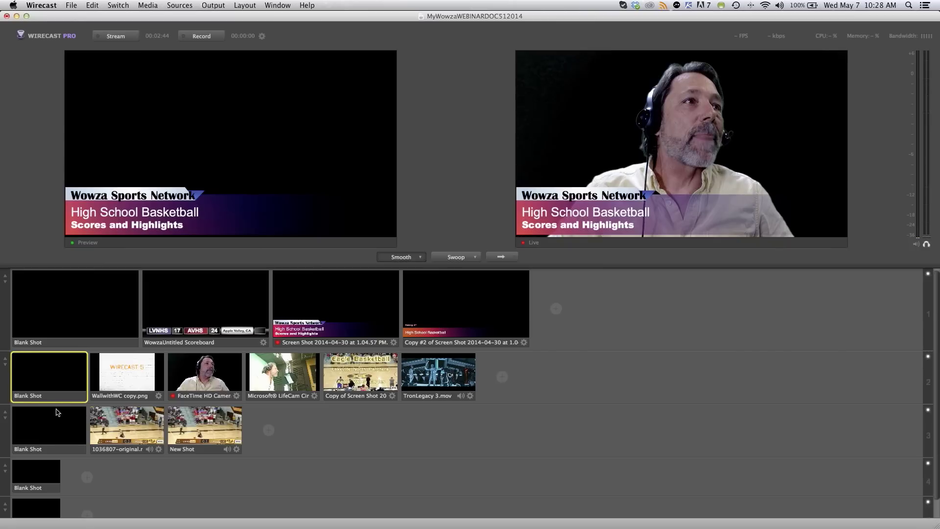
pyautogui.click(117, 417)
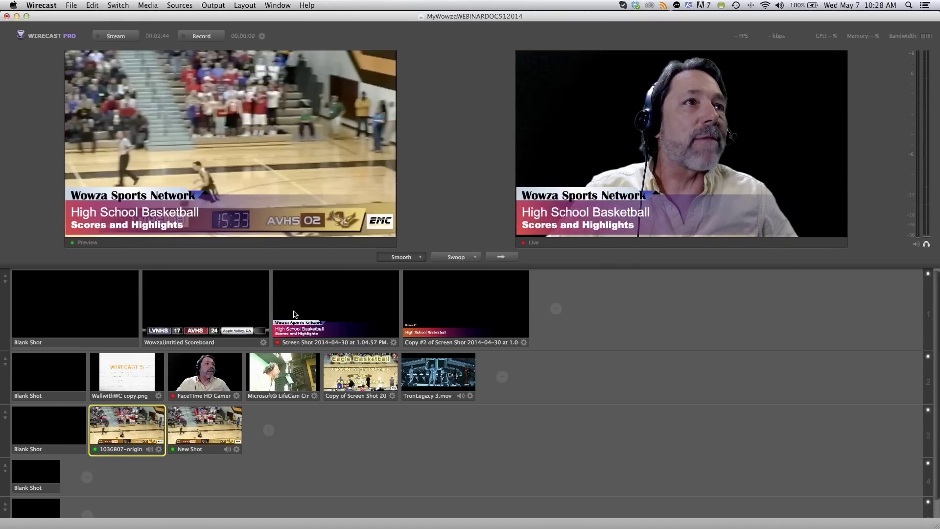
# Preview the scoreboard over the game clip, switch layer 1 to the Blank Shot, and take the clip live
pyautogui.click(230, 307)
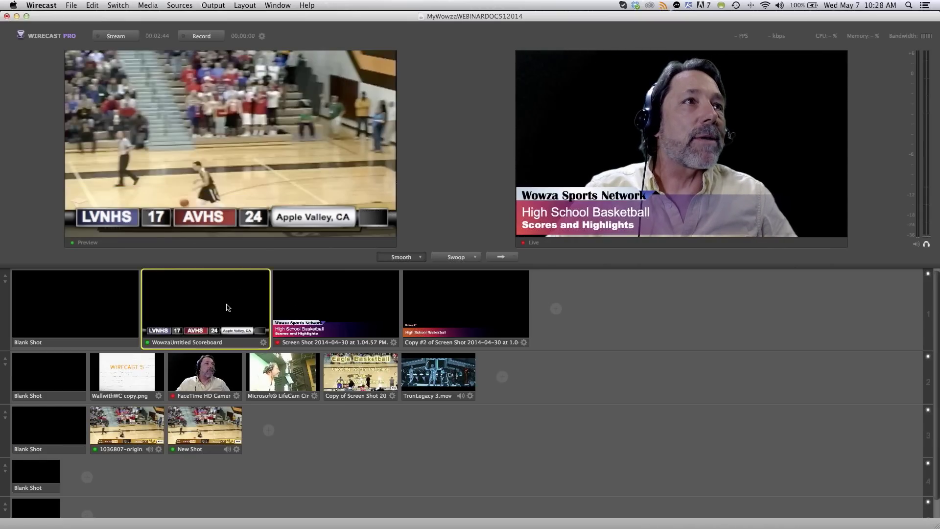
pyautogui.click(118, 308)
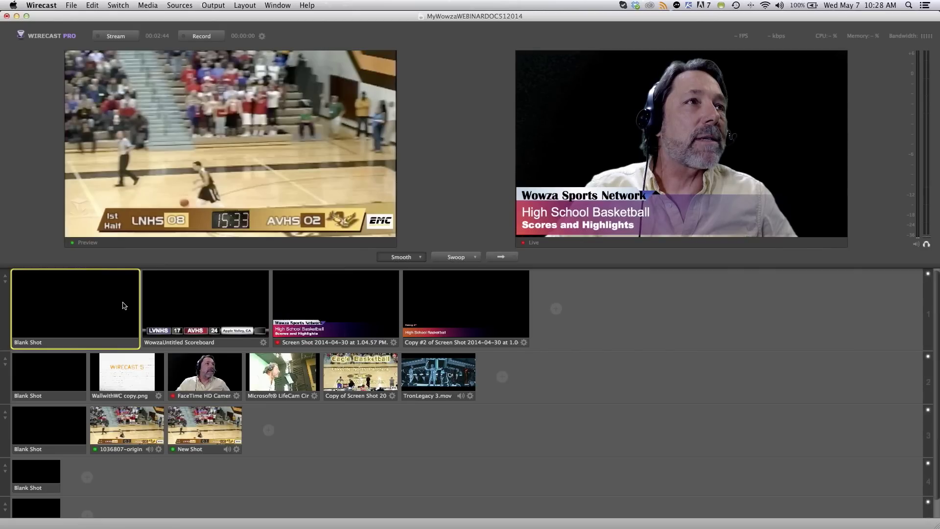
pyautogui.click(191, 305)
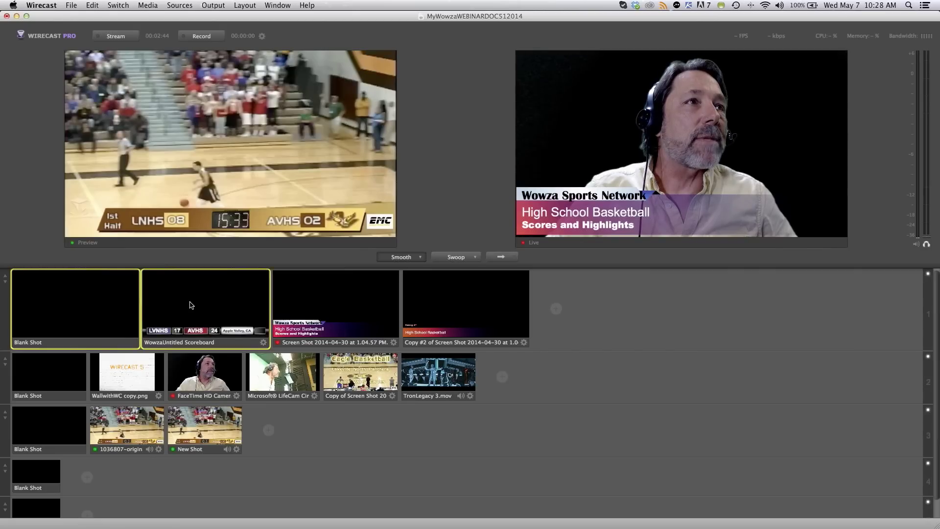
pyautogui.click(90, 305)
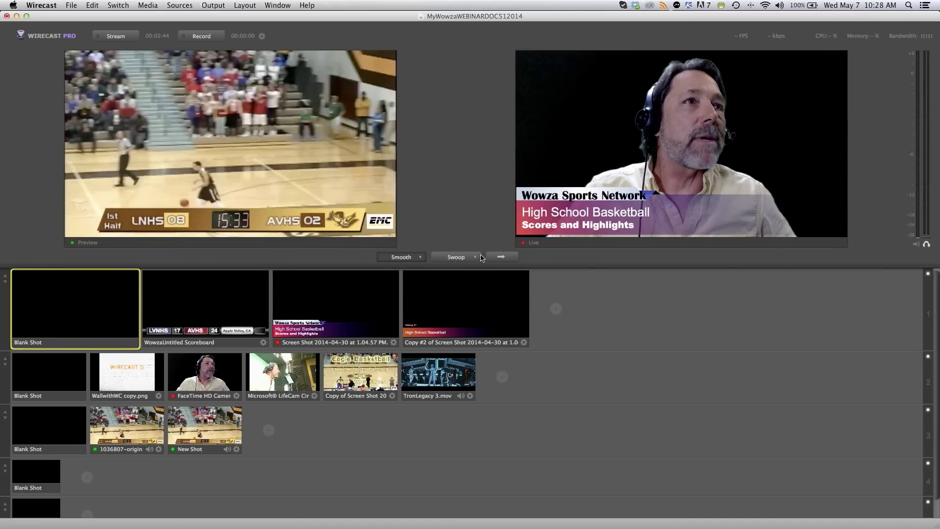
pyautogui.click(500, 257)
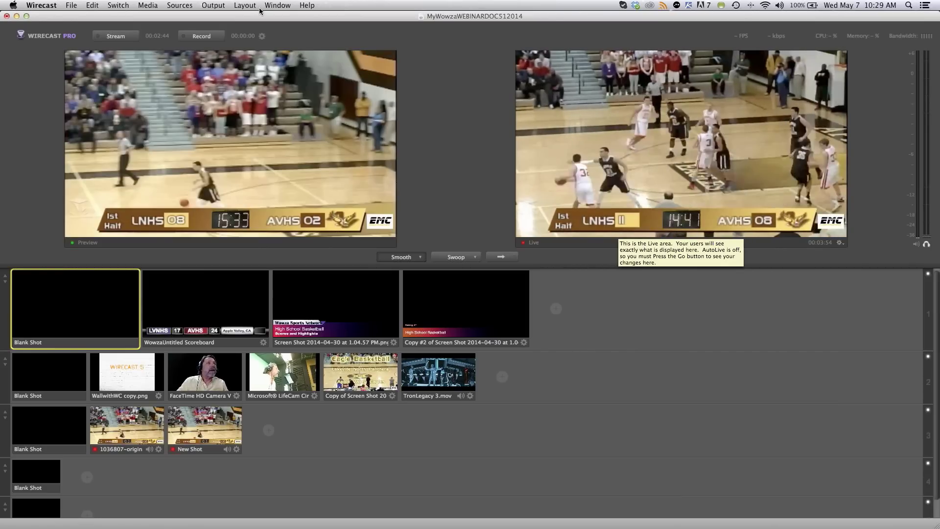
# Review the desktop presenter and camera sources available to add to layer 1 without adding any
pyautogui.click(71, 5)
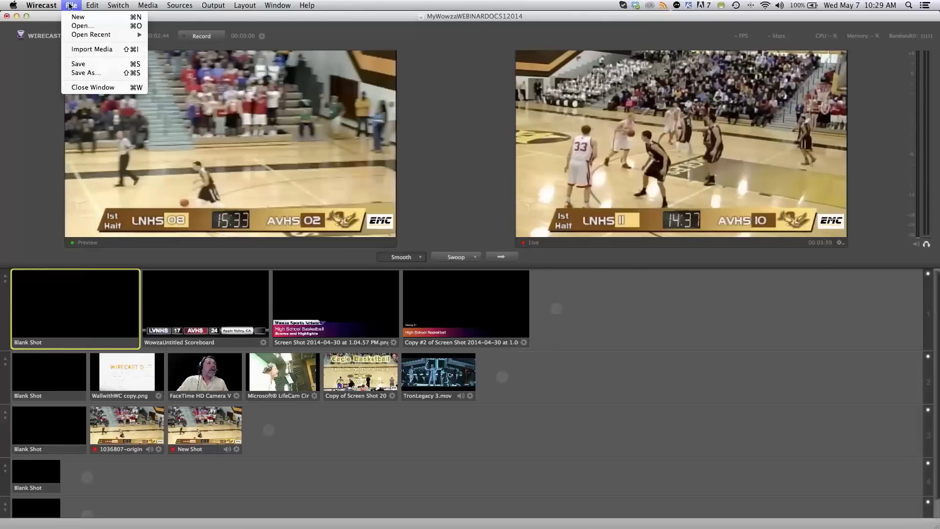
pyautogui.click(22, 163)
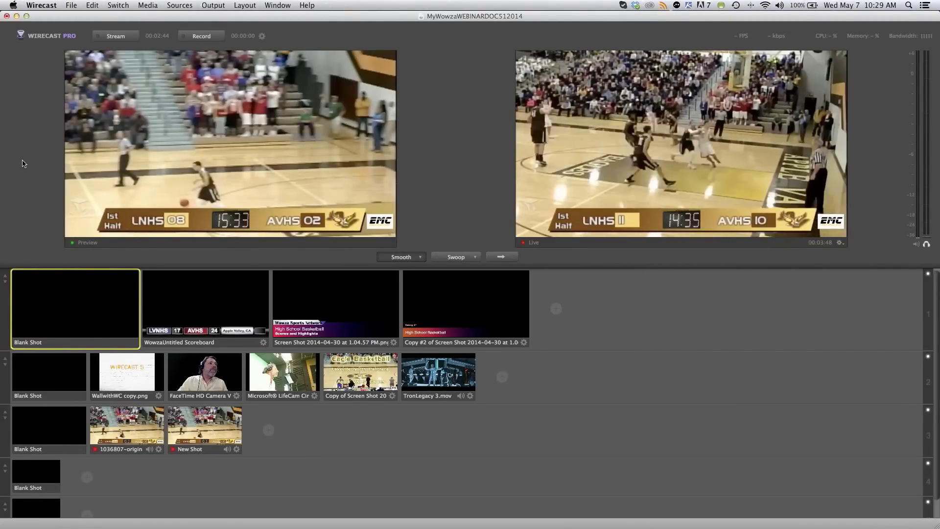
pyautogui.moveTo(556, 316)
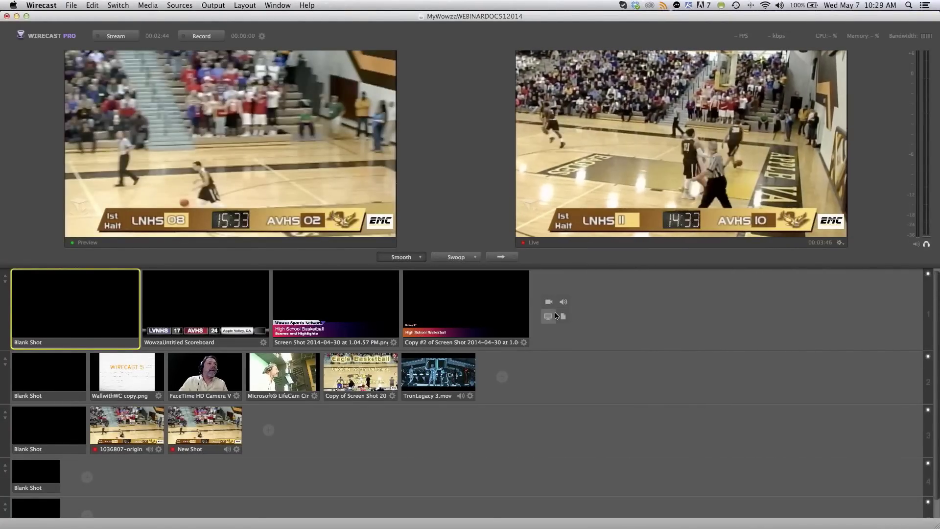
pyautogui.click(549, 317)
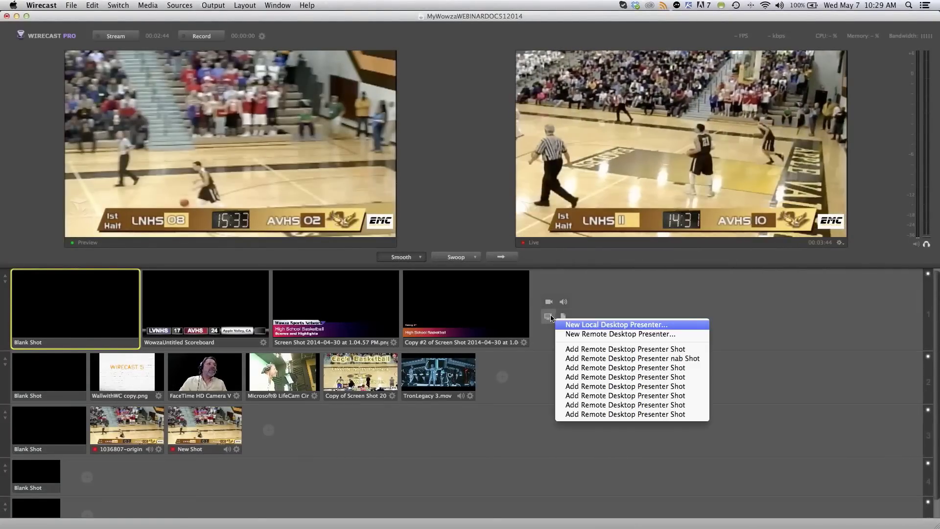
pyautogui.click(549, 307)
pyautogui.click(549, 307)
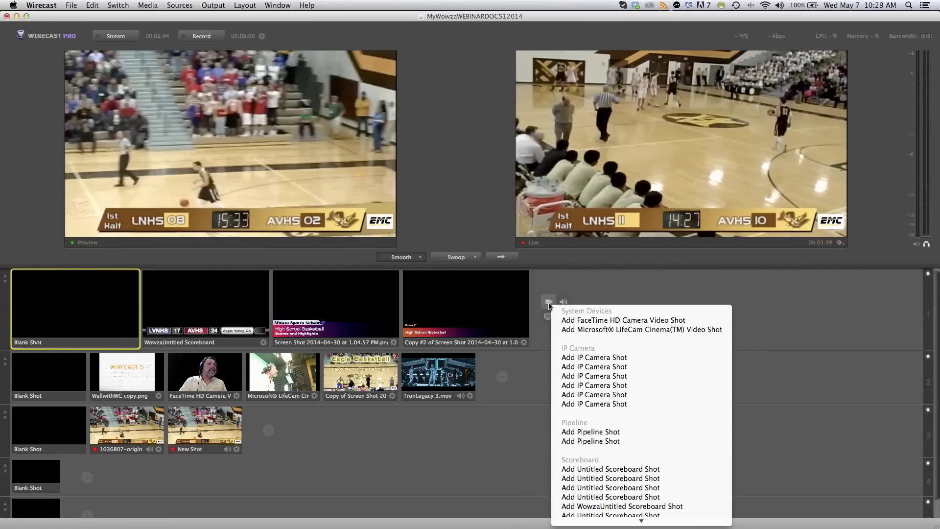
pyautogui.click(589, 293)
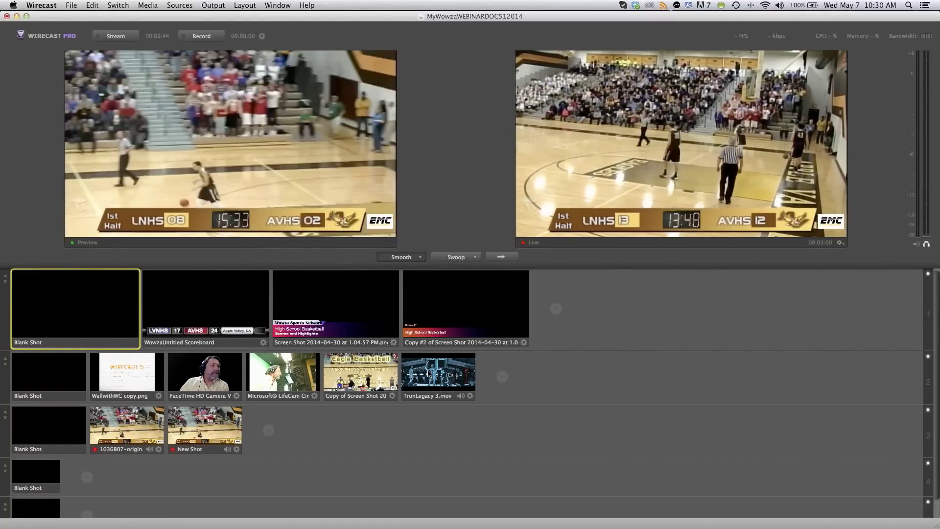
# Hide the preview area from the main window layout and show it again
pyautogui.click(71, 5)
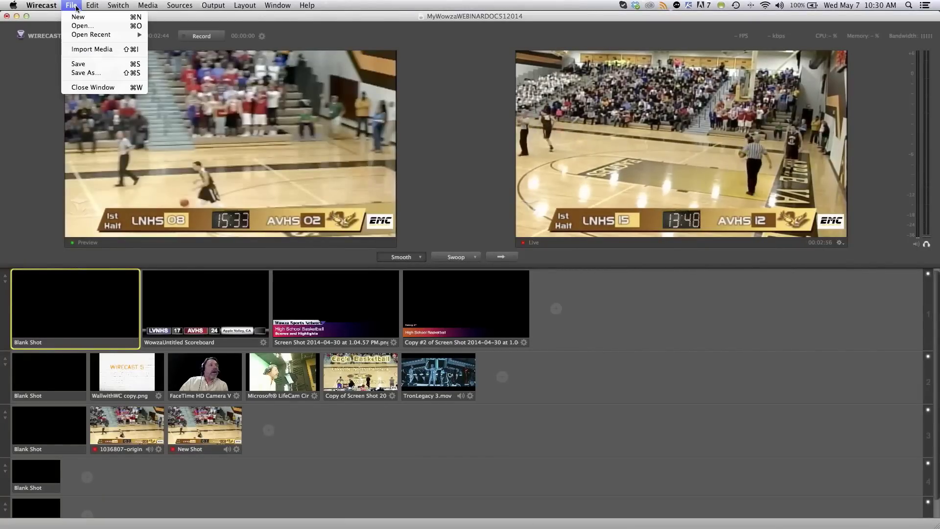
pyautogui.moveTo(93, 5)
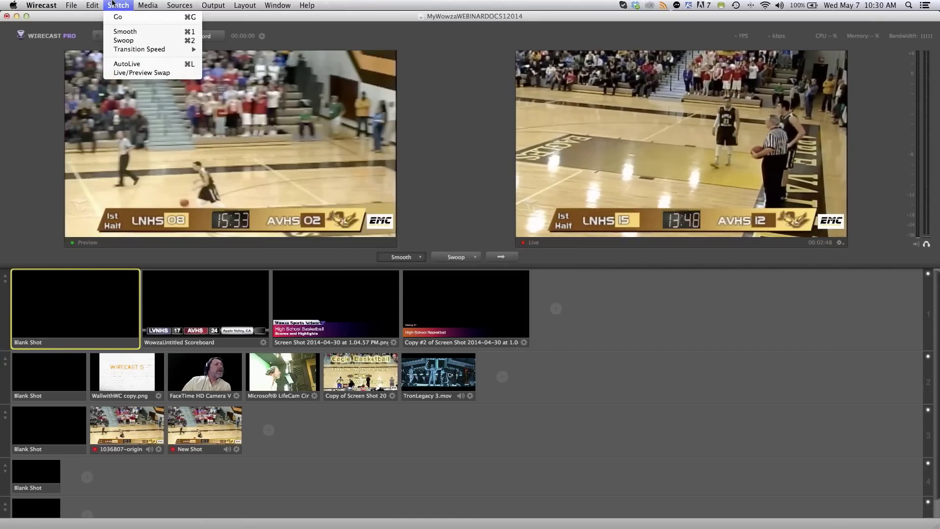
pyautogui.moveTo(142, 6)
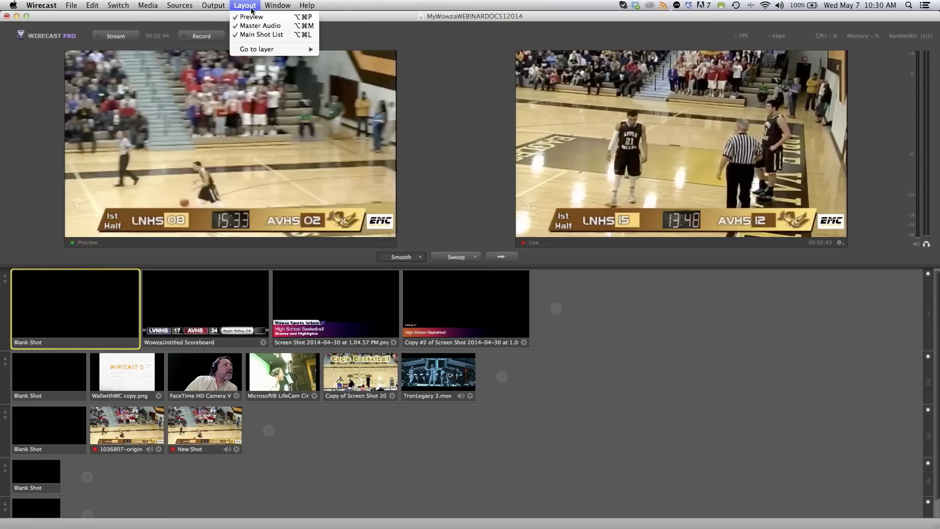
pyautogui.click(249, 18)
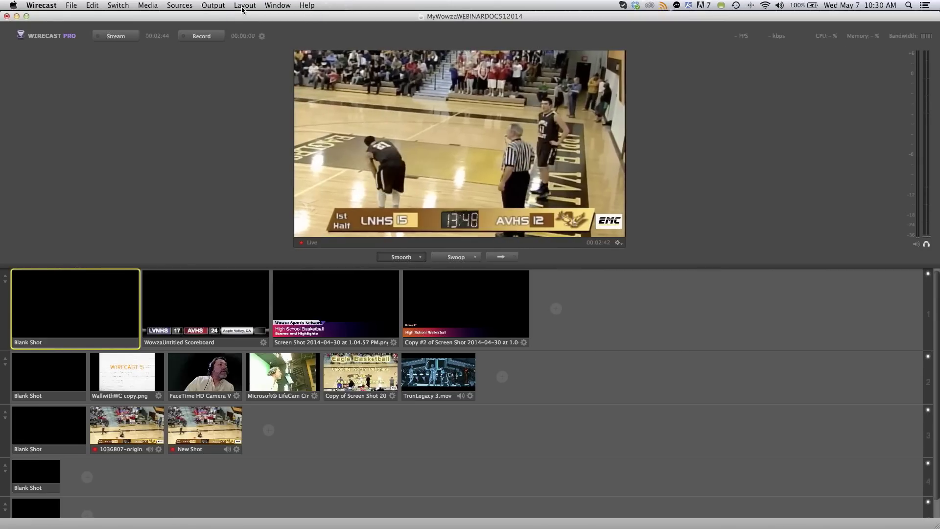
pyautogui.click(245, 6)
pyautogui.click(249, 17)
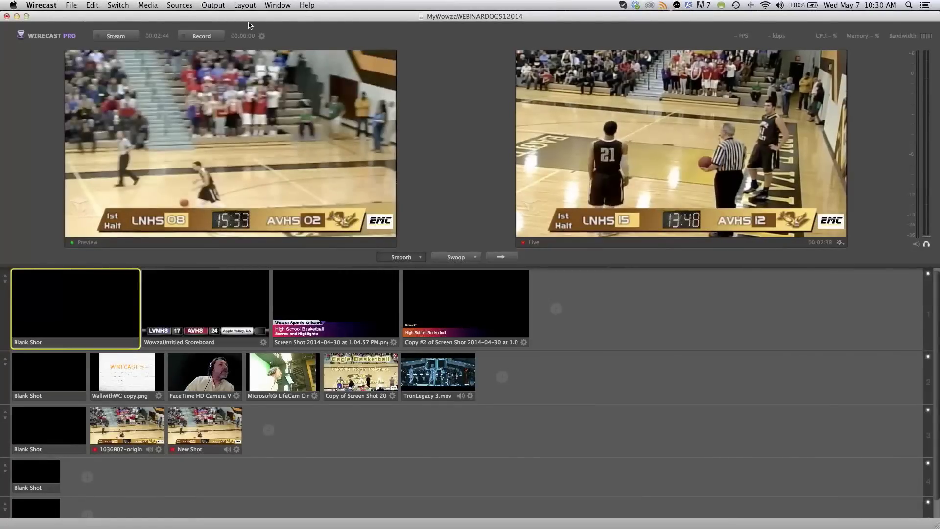
# Open the Encoder Presets, move the window clear of the screen's upper edge and examine the list of available presets
pyautogui.click(273, 6)
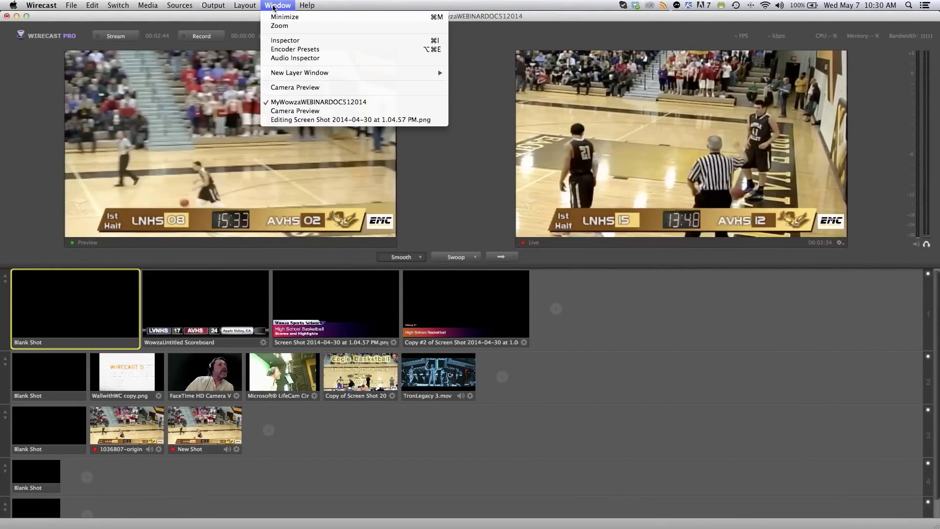
pyautogui.click(292, 49)
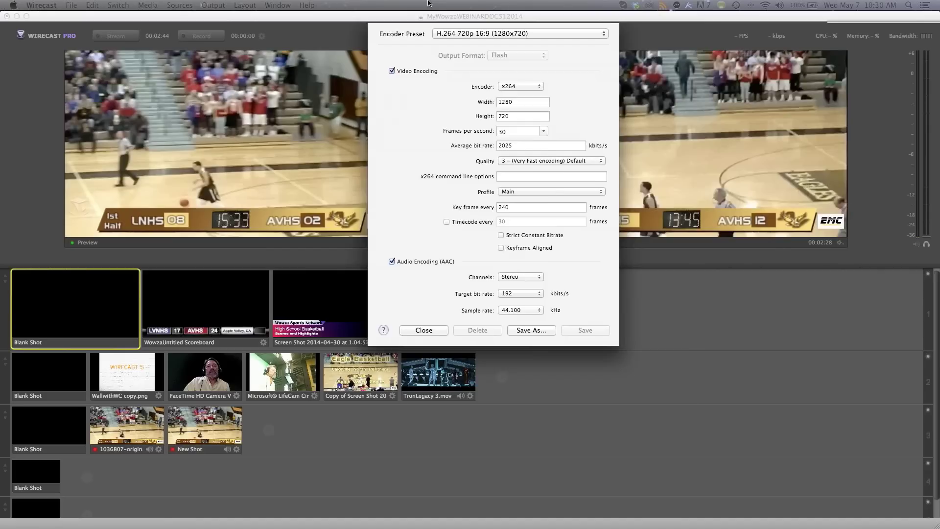
pyautogui.moveTo(412, 27); pyautogui.dragTo(603, 138)
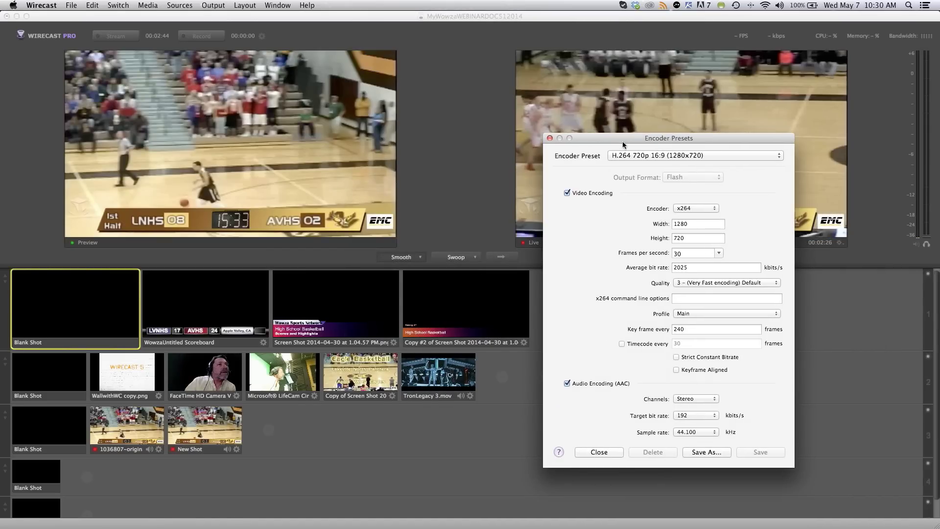
pyautogui.click(777, 155)
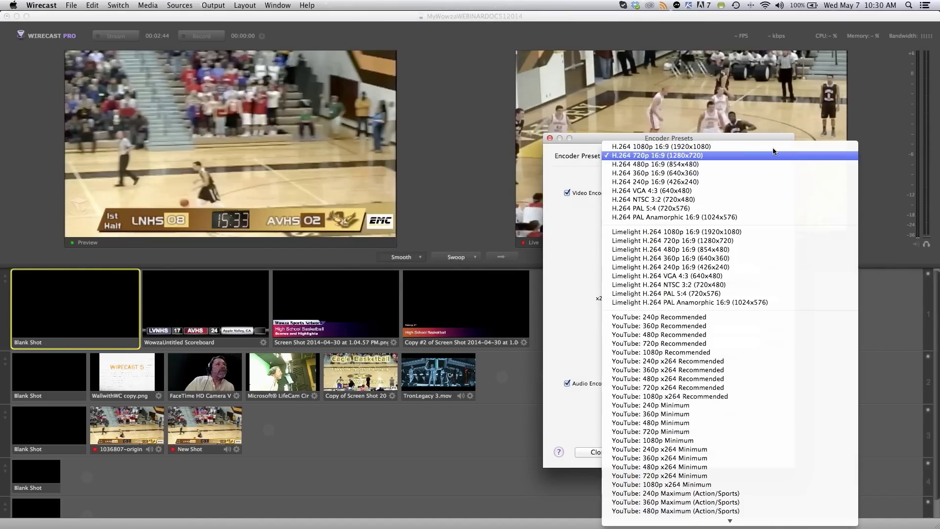
pyautogui.click(574, 167)
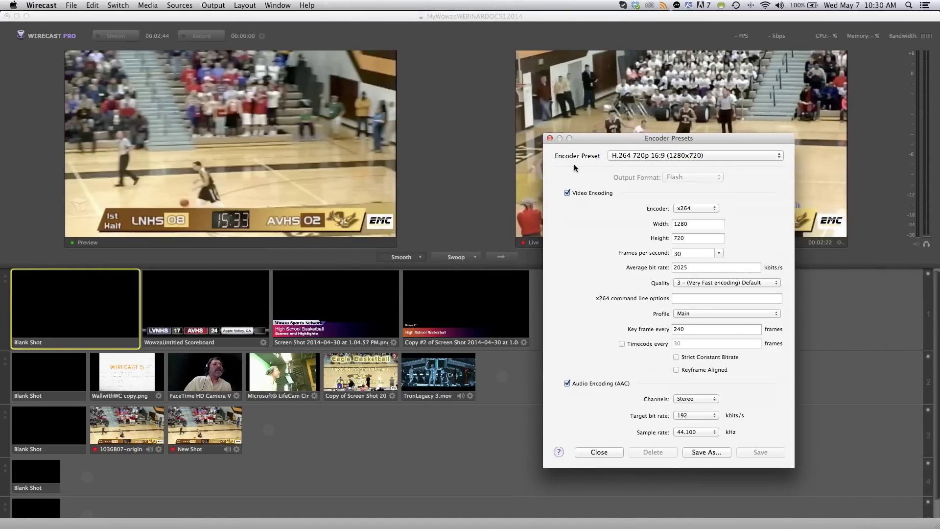
pyautogui.click(779, 156)
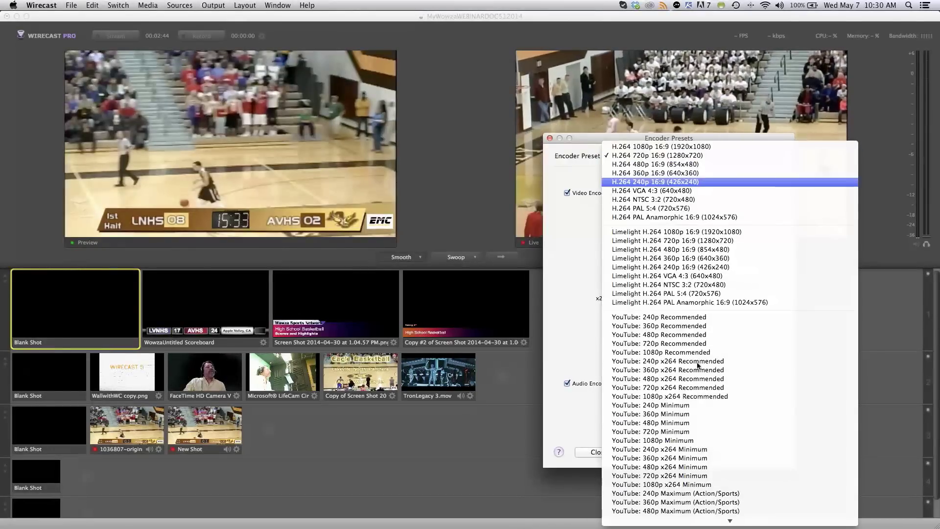
pyautogui.scroll(-1, 669, 166)
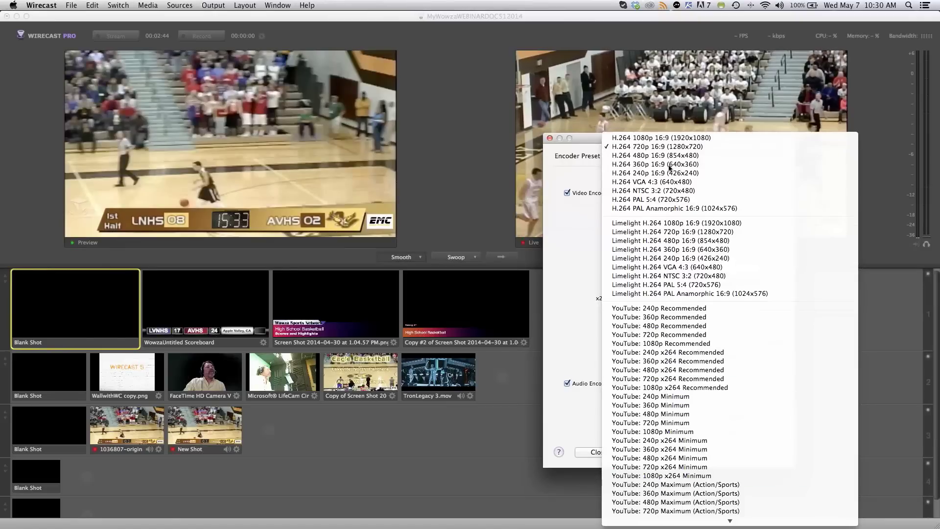
pyautogui.click(554, 206)
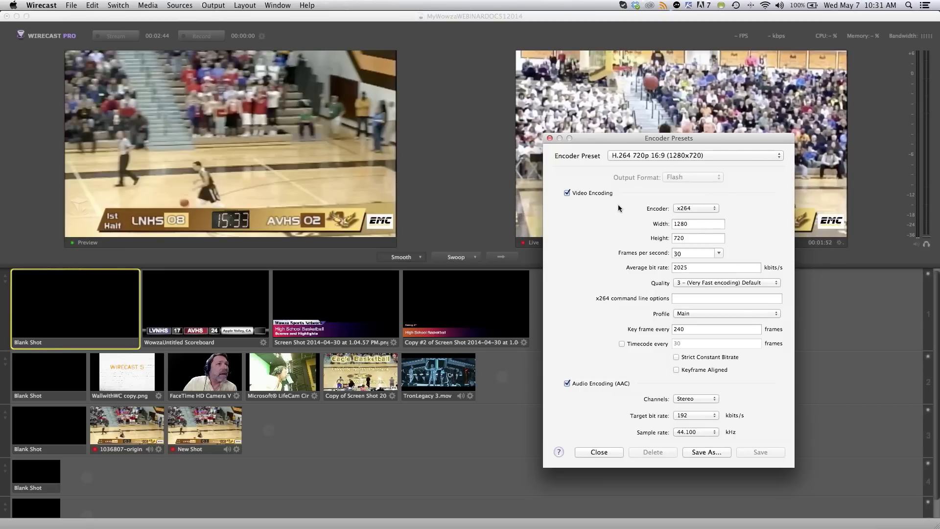
# Examine the encoding quality levels for the H.264 720p preset and close the Encoder Presets
pyautogui.click(721, 283)
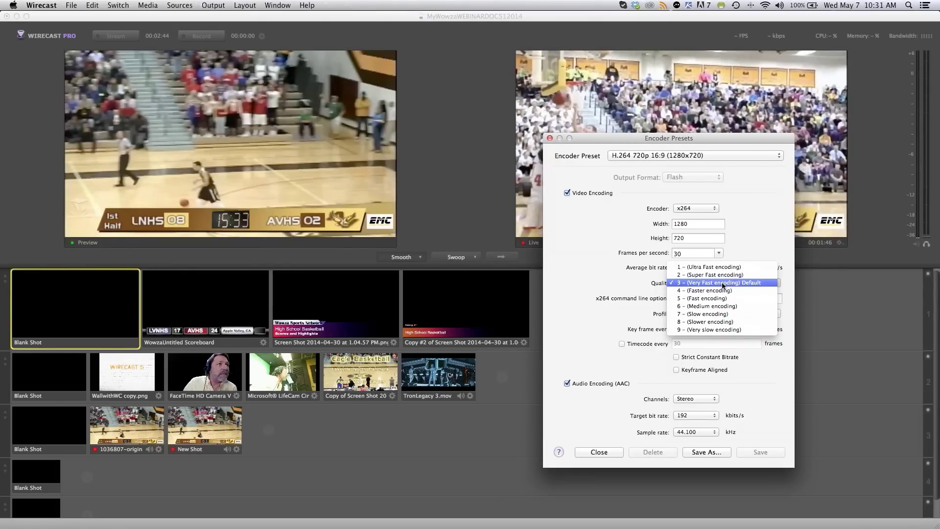
pyautogui.click(589, 275)
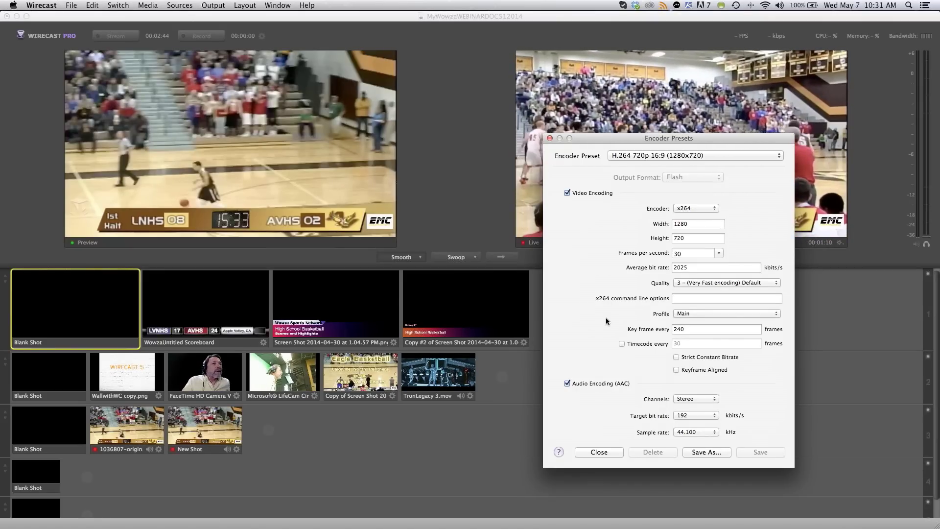
pyautogui.click(549, 138)
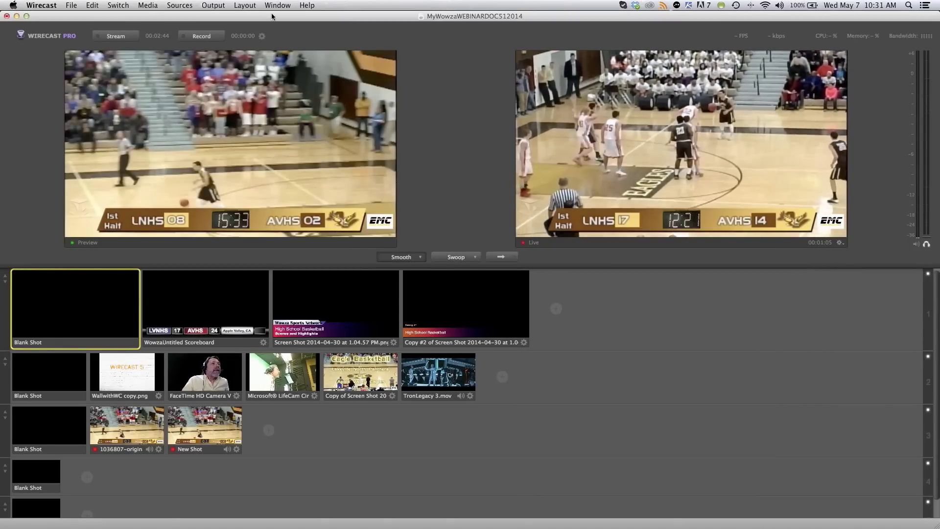
# Open the output settings for the broadcast
pyautogui.click(214, 6)
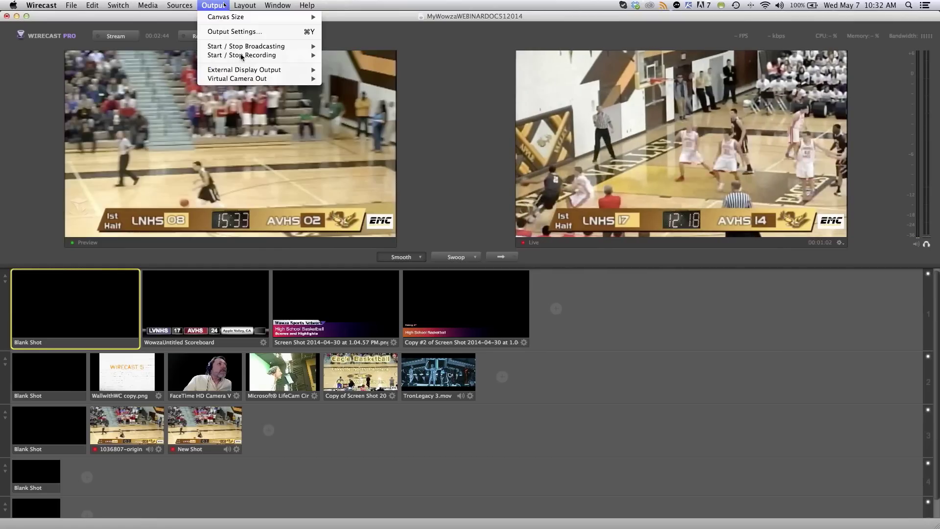
pyautogui.click(239, 32)
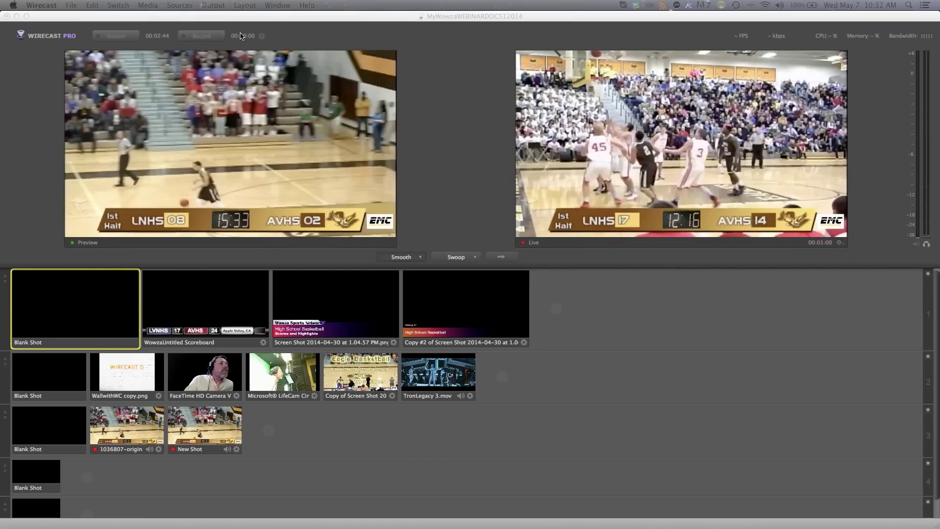
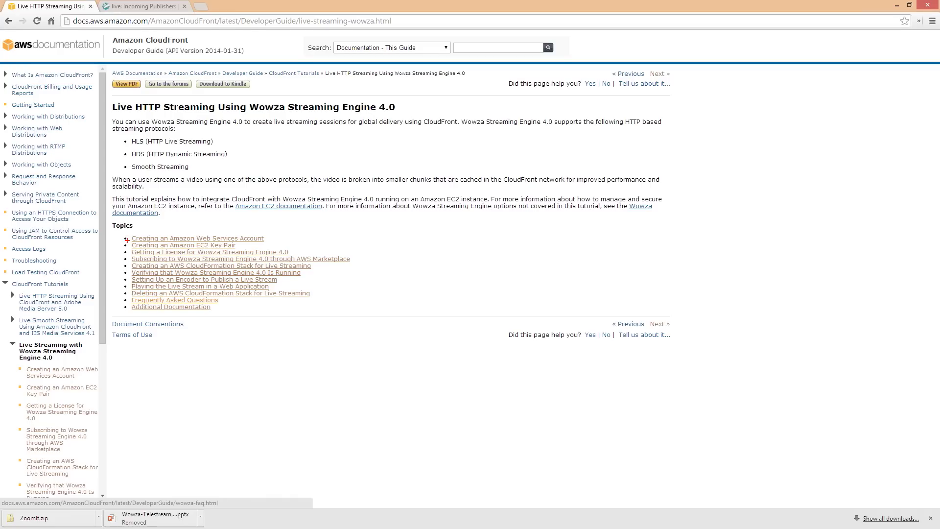
# Outline the Topics list on the AWS Wowza live streaming page with a red rectangle, then clear the markup
pyautogui.moveTo(118, 225); pyautogui.dragTo(298, 325)
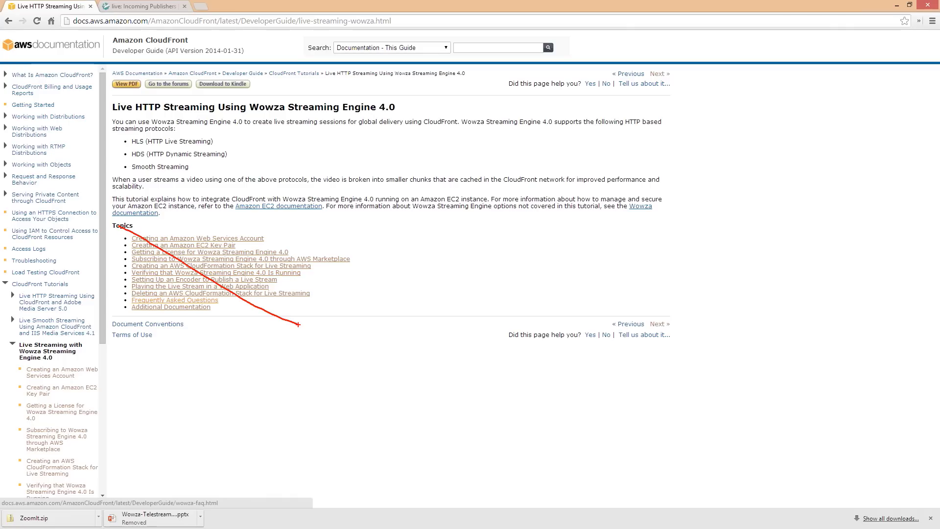
pyautogui.press('e')
pyautogui.moveTo(120, 231); pyautogui.dragTo(367, 329)
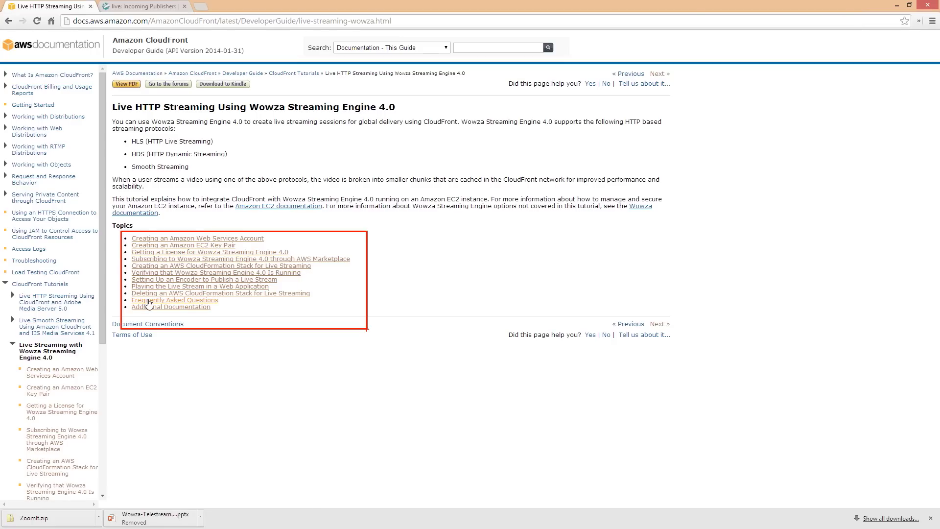
pyautogui.press('Escape')
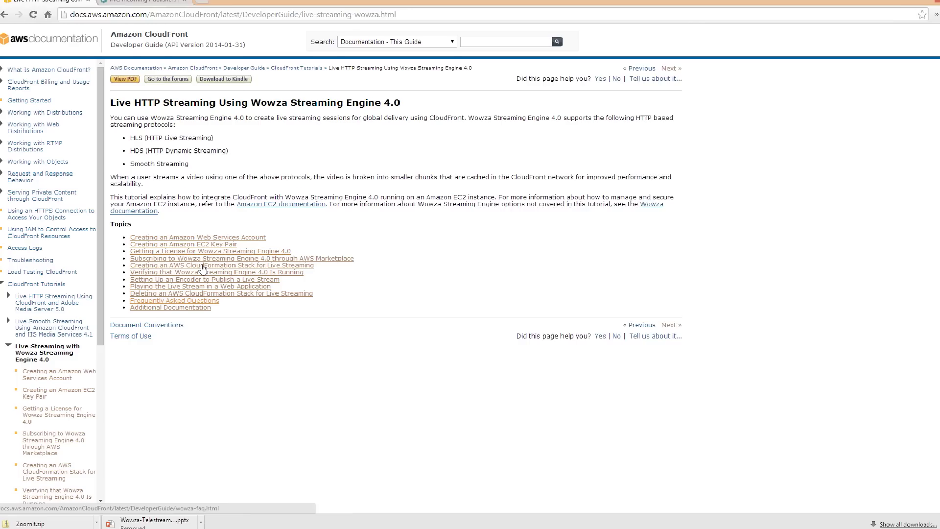
# Open the topic on creating an AWS CloudFormation stack for live streaming and temporarily outline the US West (Oregon) link in red
pyautogui.click(206, 269)
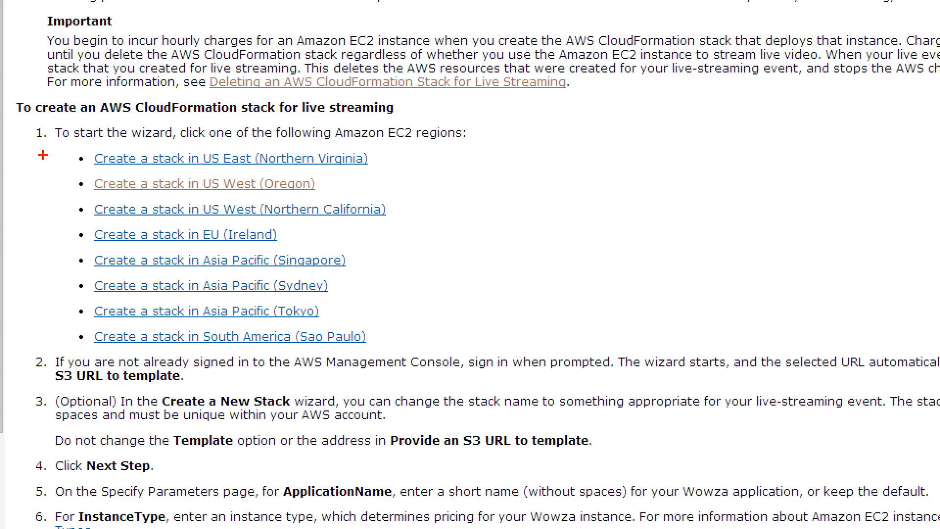
pyautogui.moveTo(52, 177)
pyautogui.mouseDown()
pyautogui.moveTo(376, 184)
pyautogui.moveTo(408, 202)
pyautogui.mouseUp()
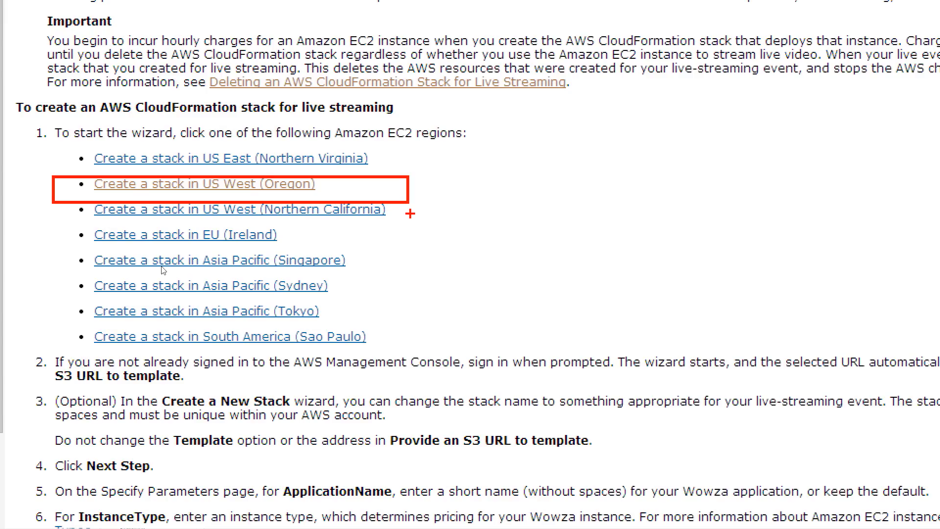
pyautogui.press('Escape')
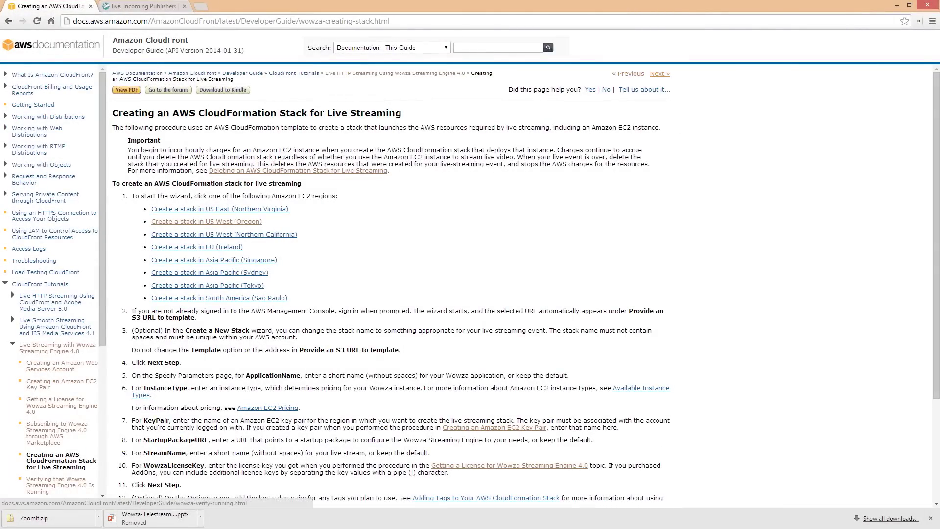
# Zoom in on the topic's Previous and Next links, outline them with a red rectangle and clear the markup
pyautogui.hotkey('ctrl', '1')
pyautogui.moveTo(574, 67); pyautogui.dragTo(743, 101)
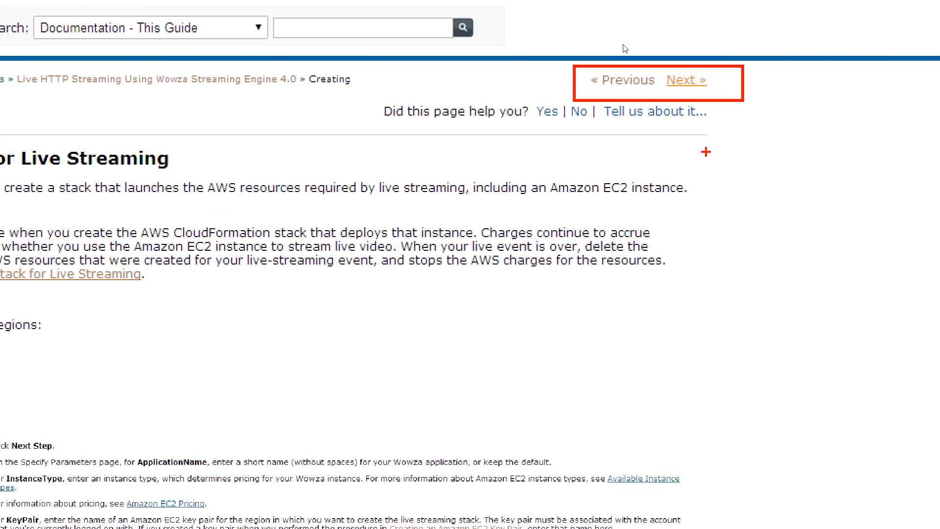
pyautogui.press('Escape')
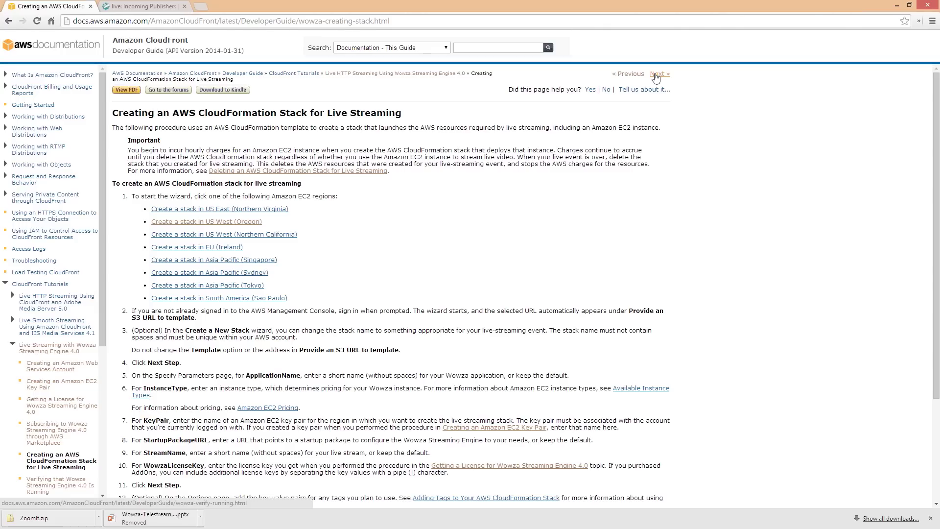
# Go to the topic on verifying that Wowza Streaming Engine 4.0 is running and open its AWS CloudFormation console link
pyautogui.click(657, 74)
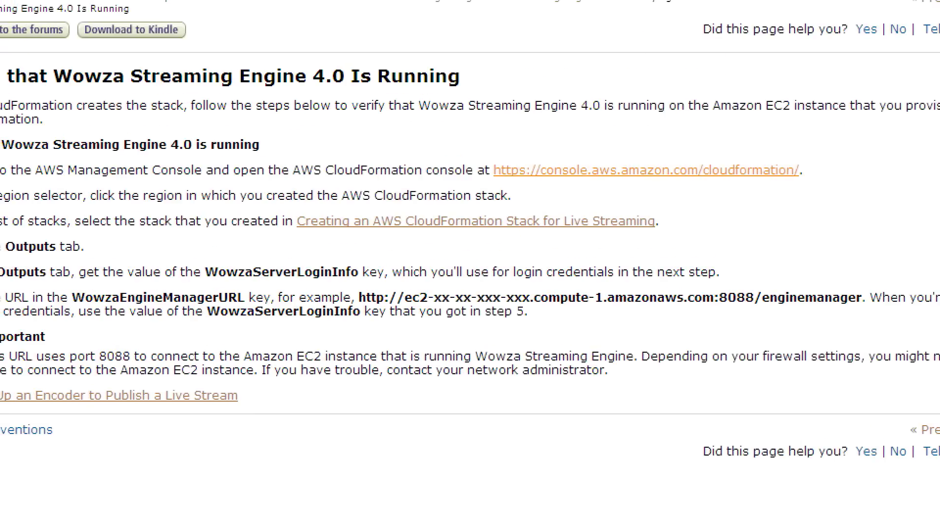
pyautogui.click(783, 171)
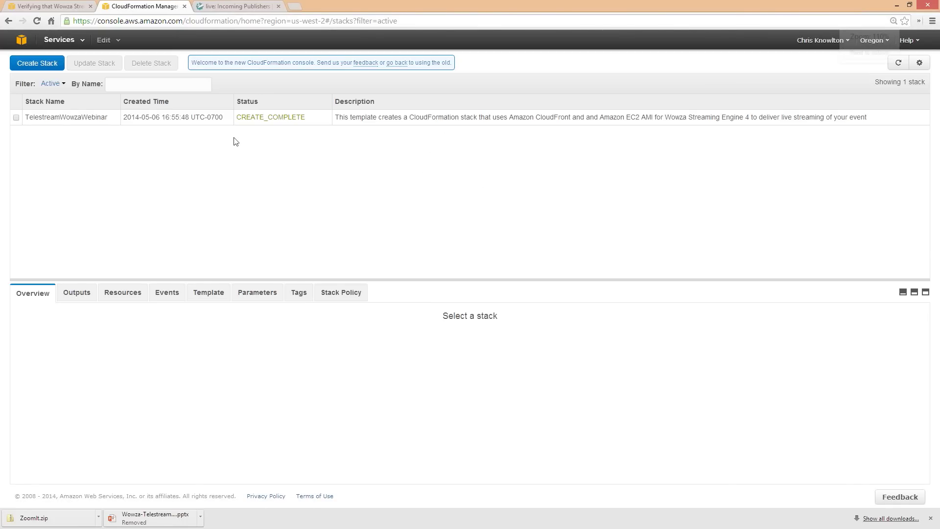
# Select the TelestreamWowzaWebinar stack in the CloudFormation console and enlarge its details pane
pyautogui.hotkey('ctrl', '+')
pyautogui.hotkey('ctrl', '+')
pyautogui.hotkey('ctrl', '+')
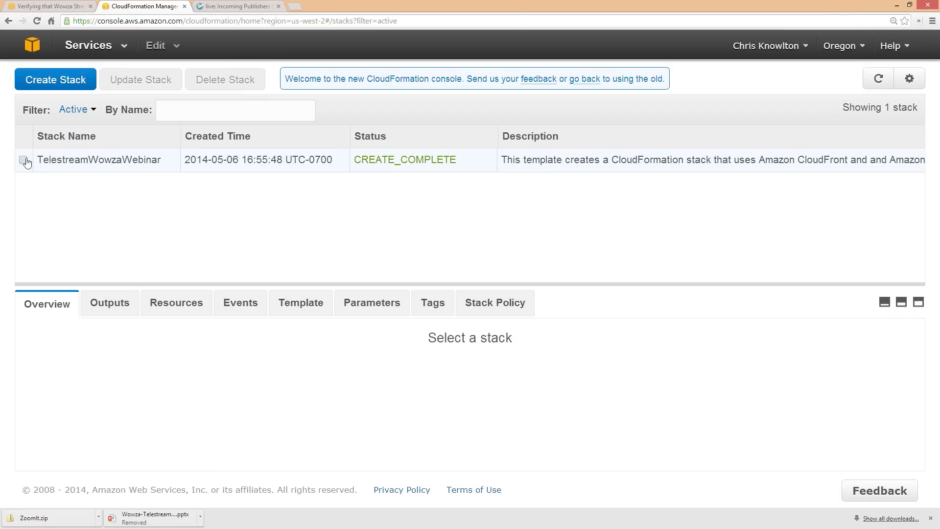
pyautogui.click(24, 160)
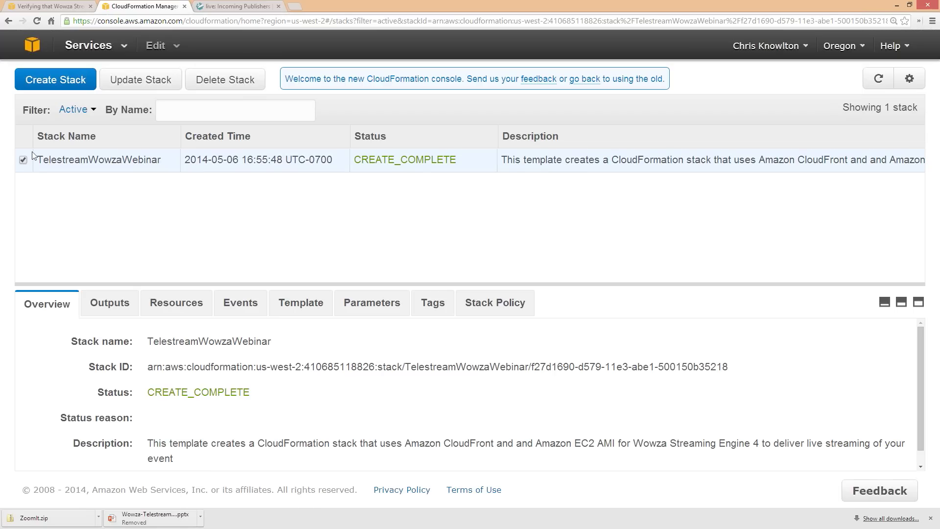
pyautogui.hotkey('ctrl', '-')
pyautogui.hotkey('ctrl', '+')
pyautogui.hotkey('ctrl', '-')
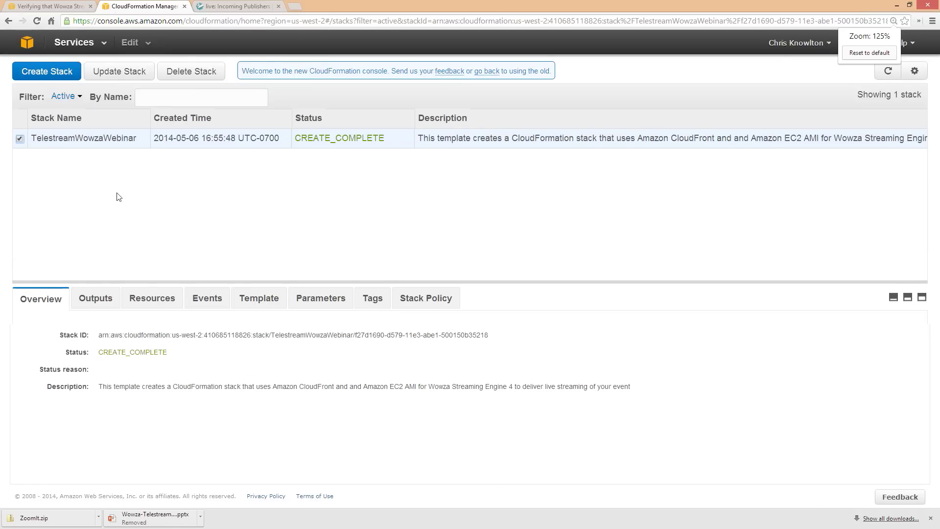
pyautogui.hotkey('ctrl', '0')
pyautogui.moveTo(247, 279); pyautogui.dragTo(250, 166)
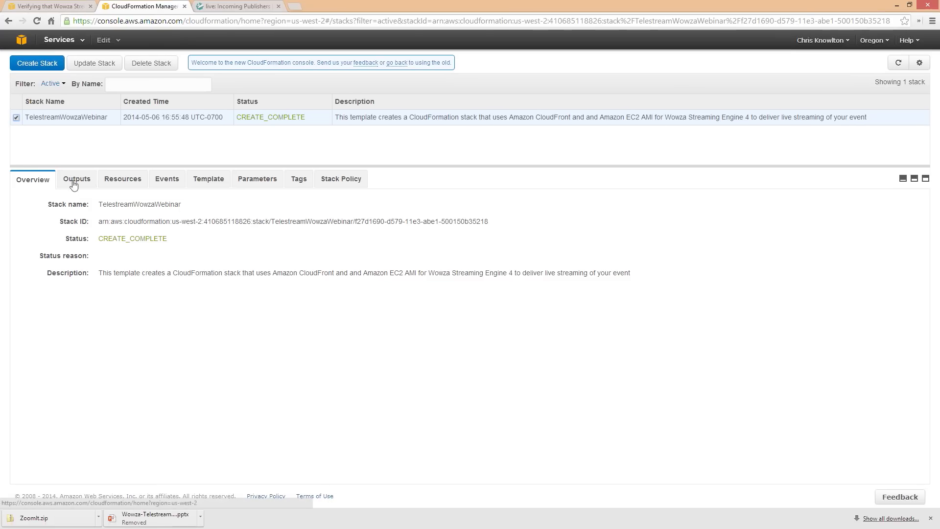
# Show the stack's outputs at 125% page zoom and enlarge the pane so the whole list fits
pyautogui.click(79, 127)
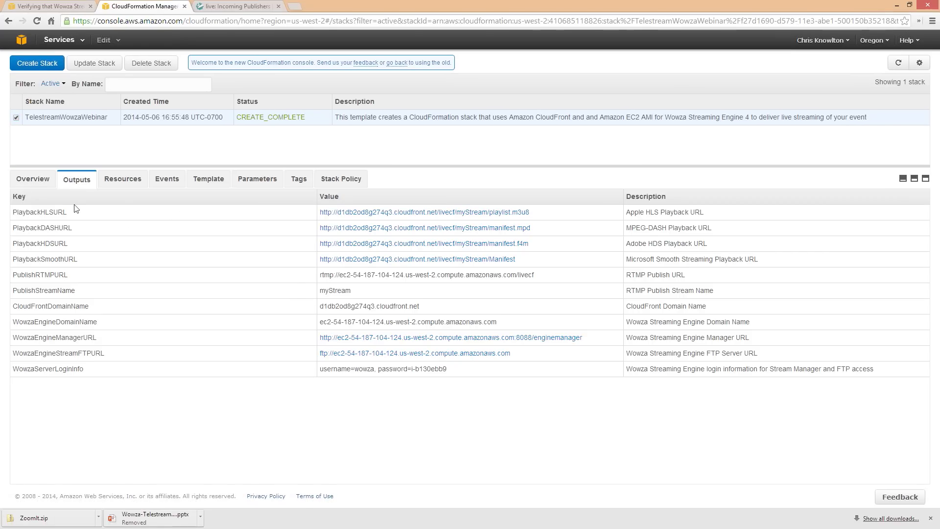
pyautogui.hotkey('ctrl', '+')
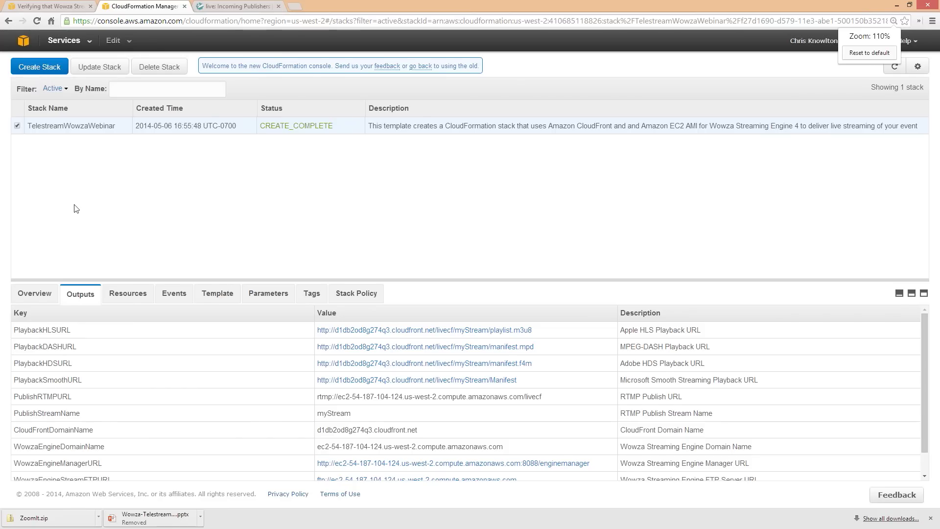
pyautogui.hotkey('ctrl', '+')
pyautogui.moveTo(222, 281); pyautogui.dragTo(237, 162)
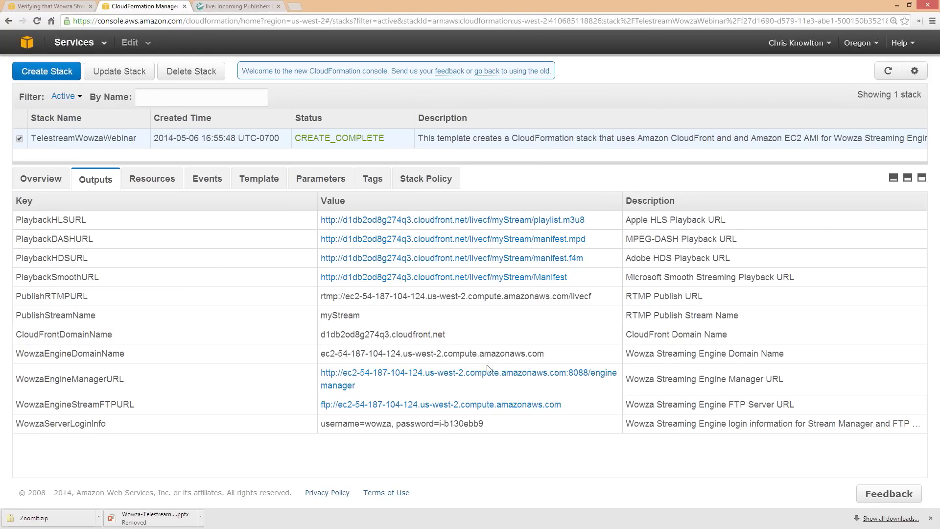
# Open the Wowza engine manager from the outputs at ftu/welcome.htm and proceed to Video Workflow Overview with "Do not show this again" unchecked
pyautogui.click(470, 379)
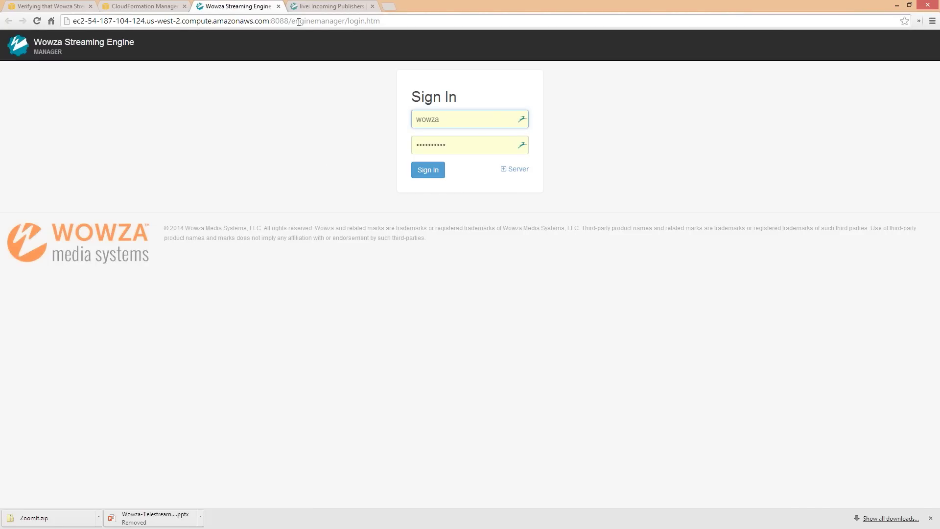
pyautogui.moveTo(349, 21); pyautogui.dragTo(381, 21)
pyautogui.write('f')
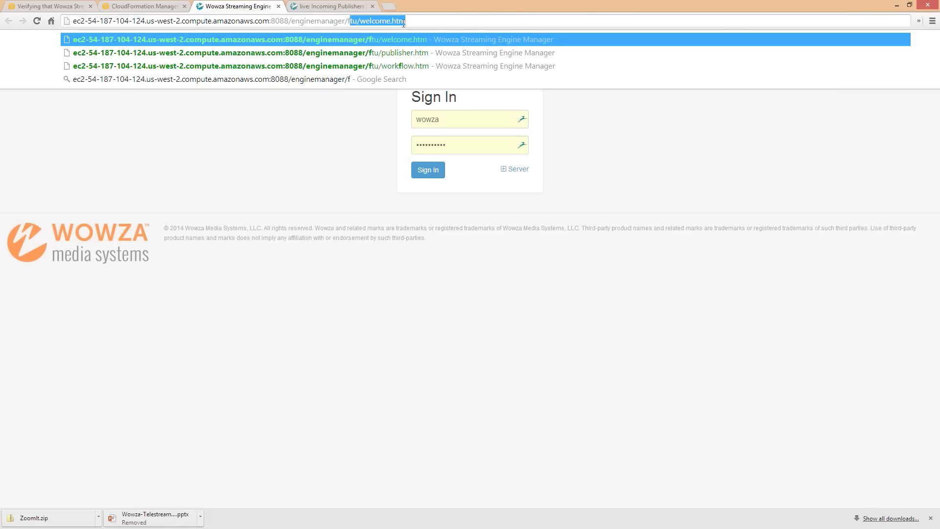
pyautogui.press('Return')
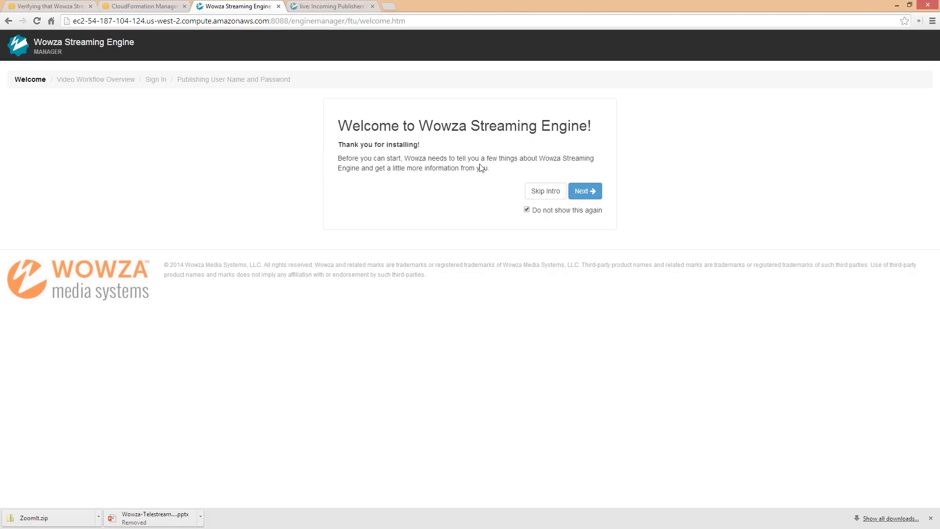
pyautogui.click(526, 209)
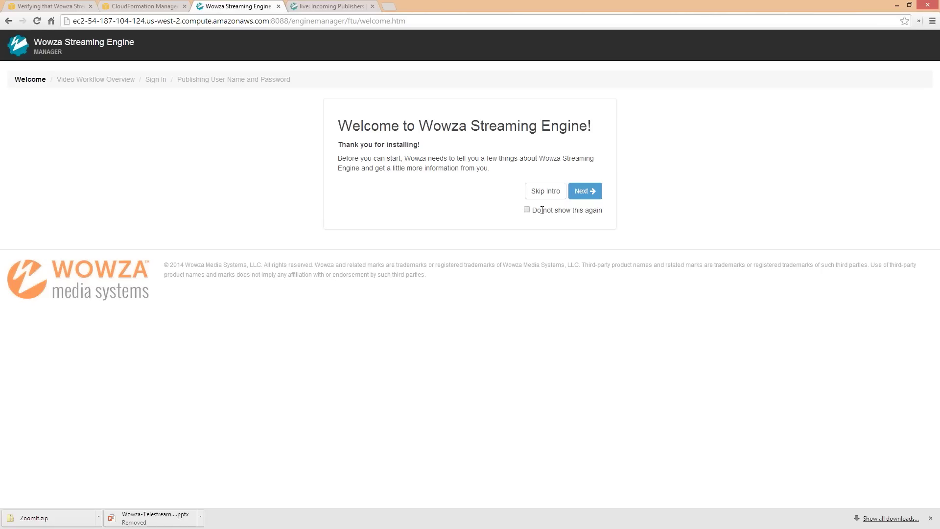
pyautogui.click(592, 196)
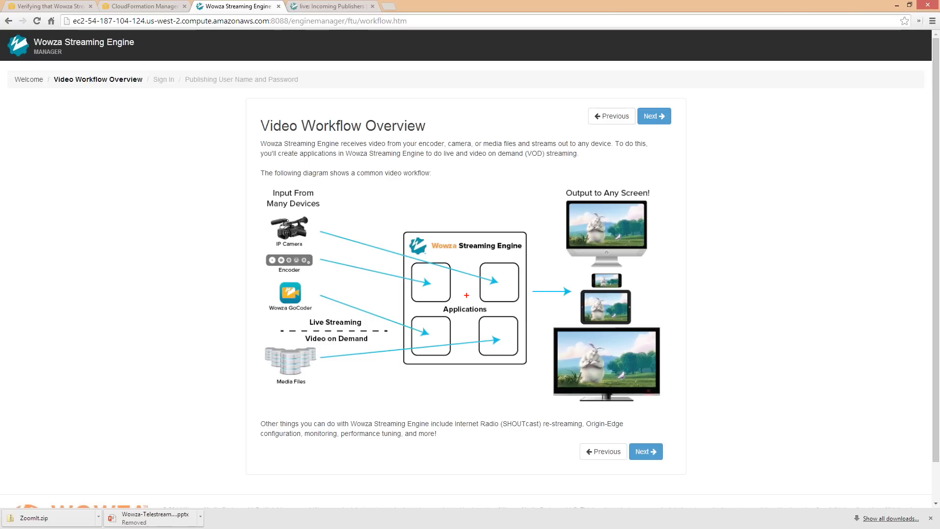
# Outline the Wowza Streaming Engine box in the workflow diagram in red, clear it and examine the diagram magnified
pyautogui.moveTo(402, 226); pyautogui.dragTo(529, 359)
pyautogui.press('Escape')
pyautogui.hotkey('ctrl', '1')
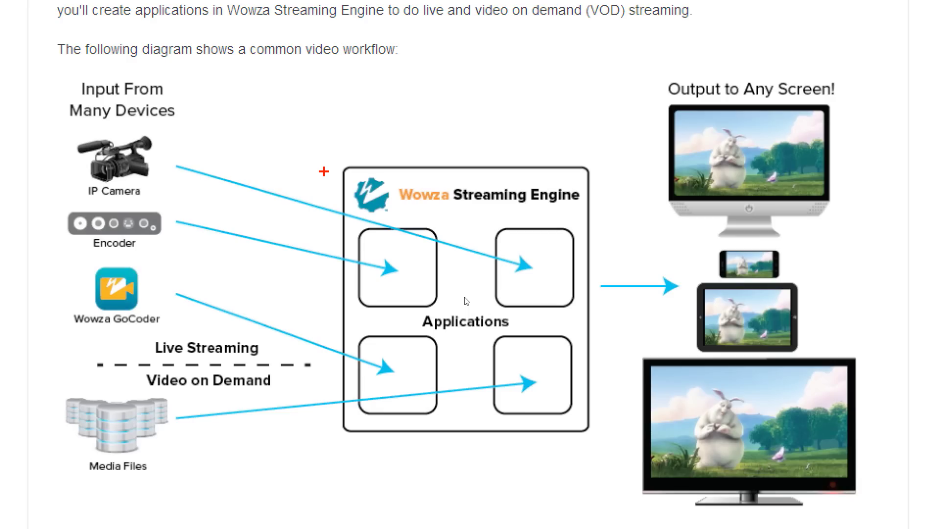
pyautogui.press('Escape')
# Sign in with the prefilled credentials and finish the first-time setup, leaving the publishing user name and password blank
pyautogui.click(652, 119)
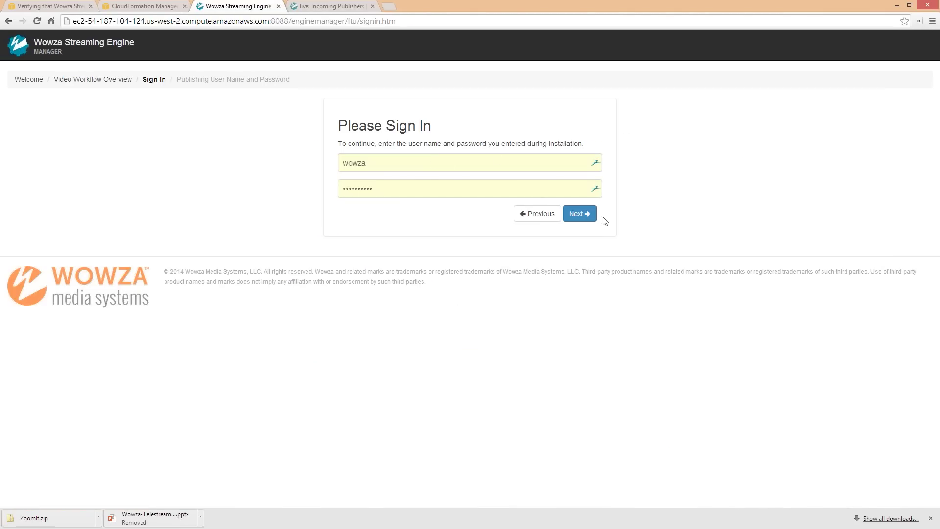
pyautogui.click(586, 216)
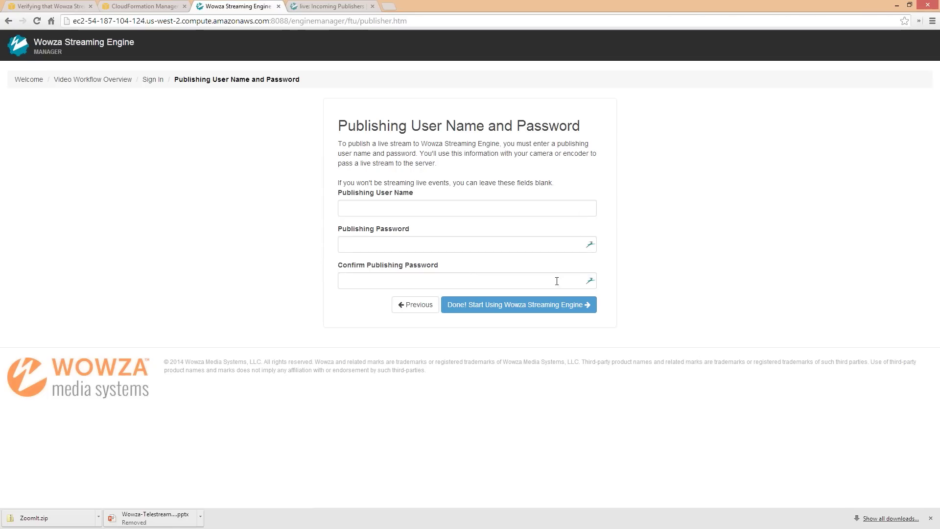
pyautogui.click(543, 306)
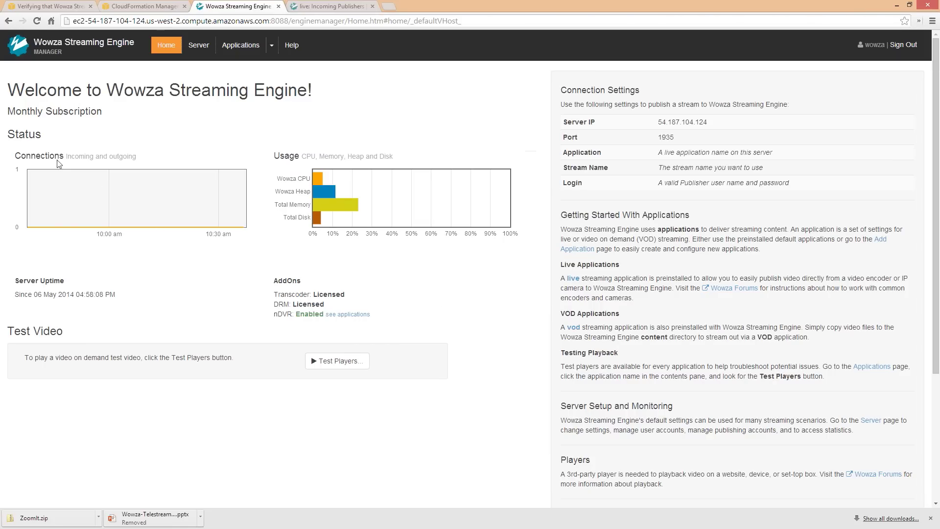
# Outline the Connections graph and the Usage chart in red one after the other, clearing each markup
pyautogui.hotkey('ctrl', '1')
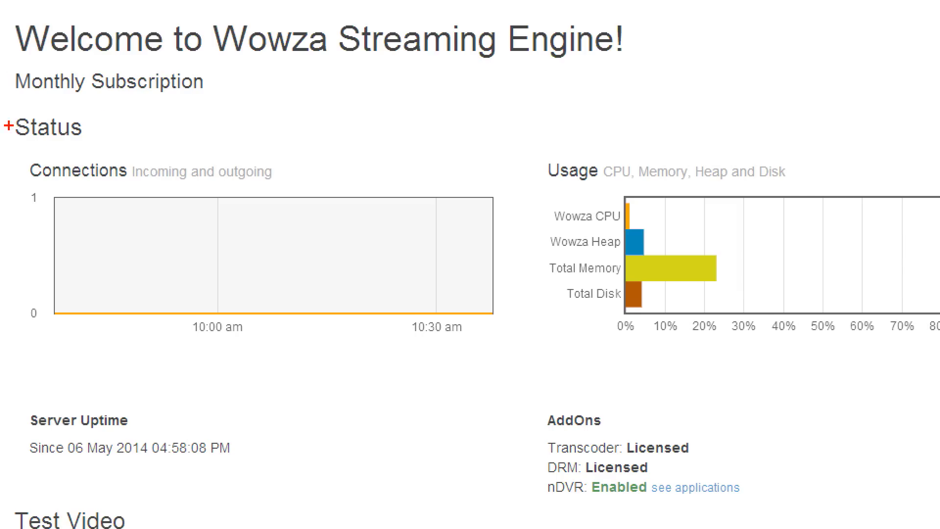
pyautogui.moveTo(19, 153); pyautogui.dragTo(537, 360)
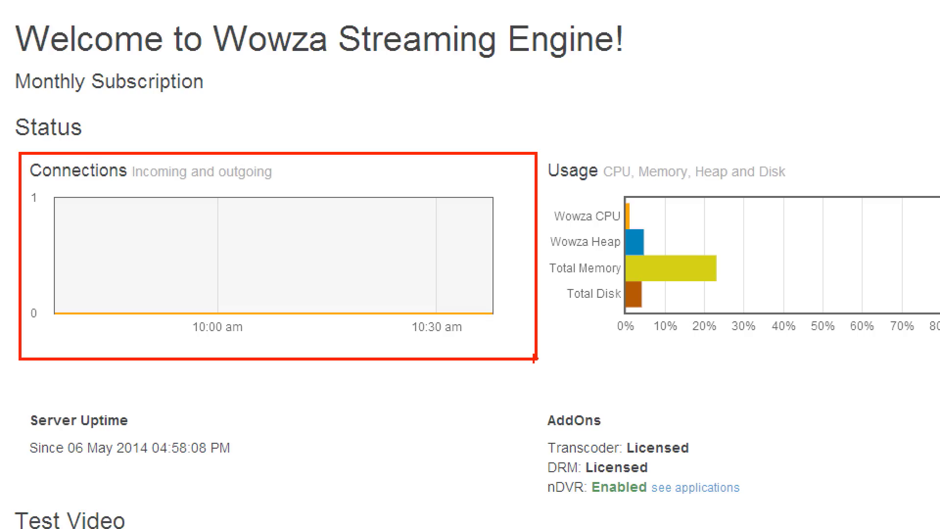
pyautogui.press('Escape')
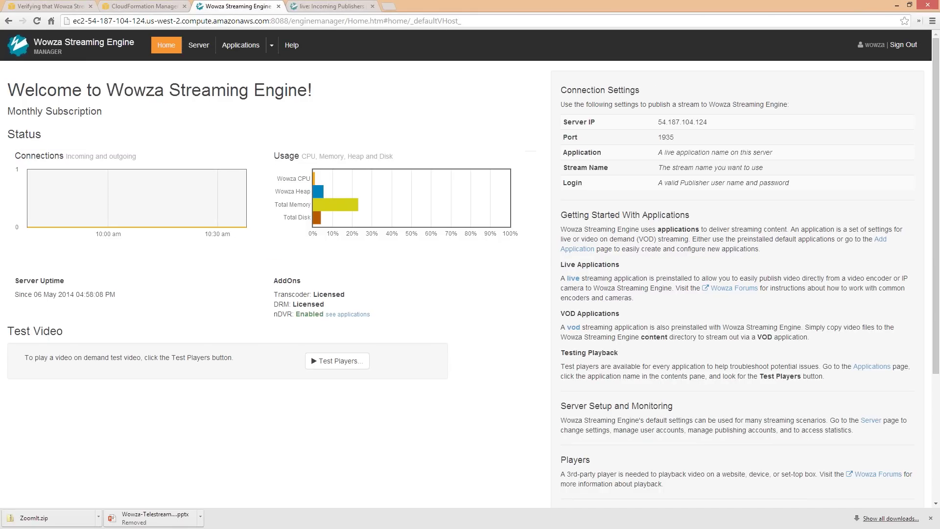
pyautogui.moveTo(266, 146); pyautogui.dragTo(526, 255)
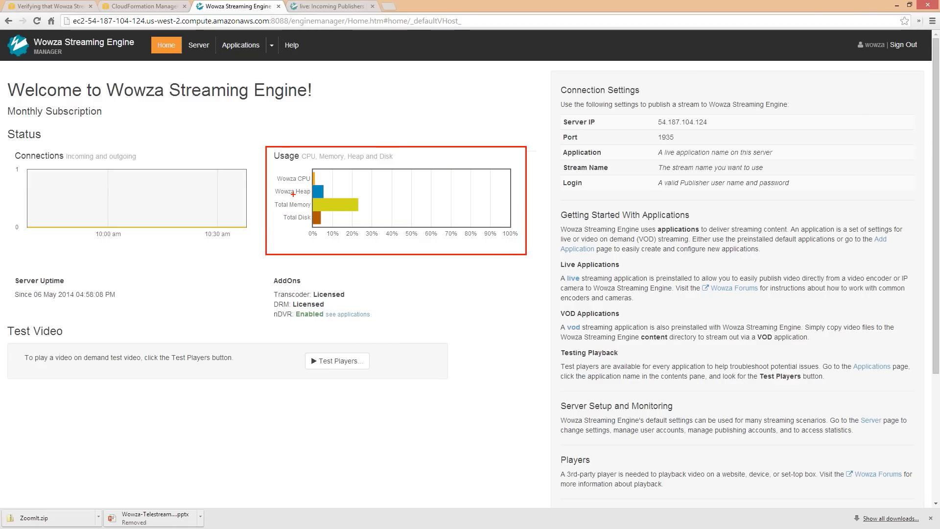
pyautogui.press('Escape')
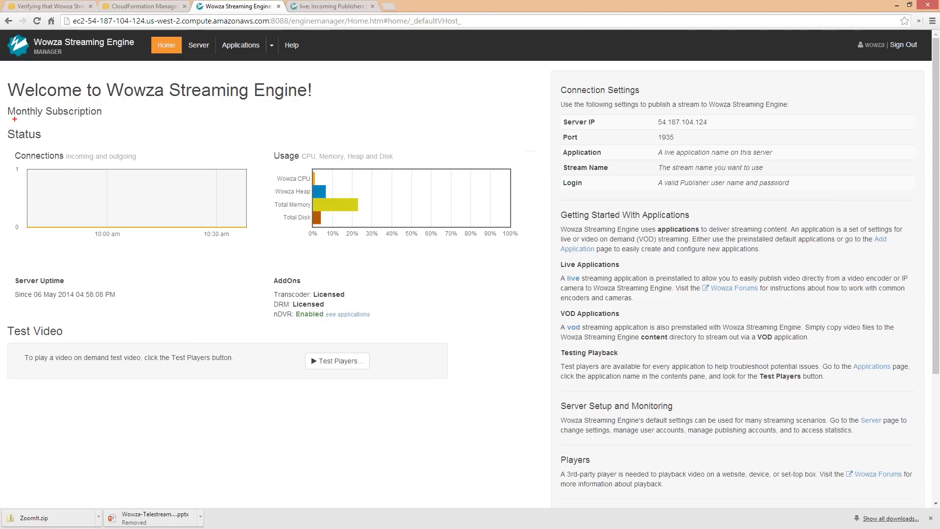
# Outline the Monthly Subscription label and the AddOns section with red rectangles, then clear the markup
pyautogui.moveTo(6, 100); pyautogui.dragTo(110, 127)
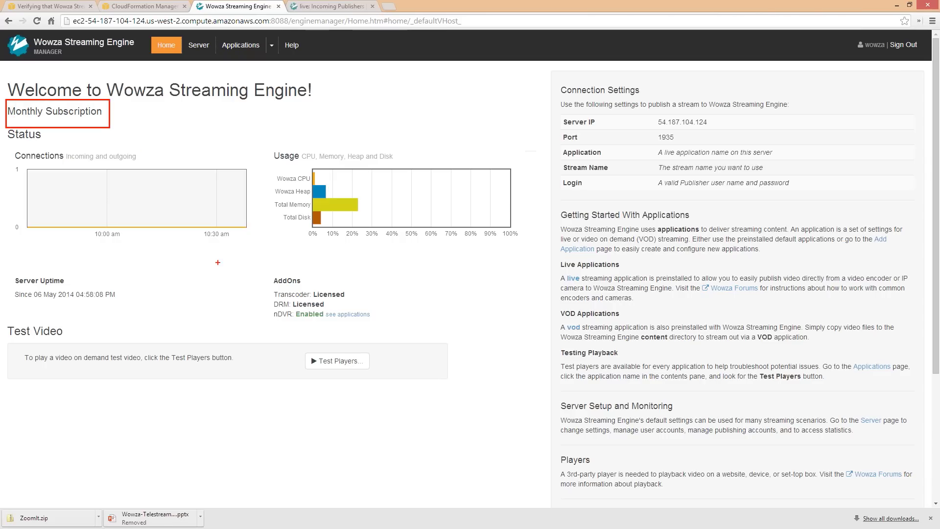
pyautogui.moveTo(261, 267); pyautogui.dragTo(381, 325)
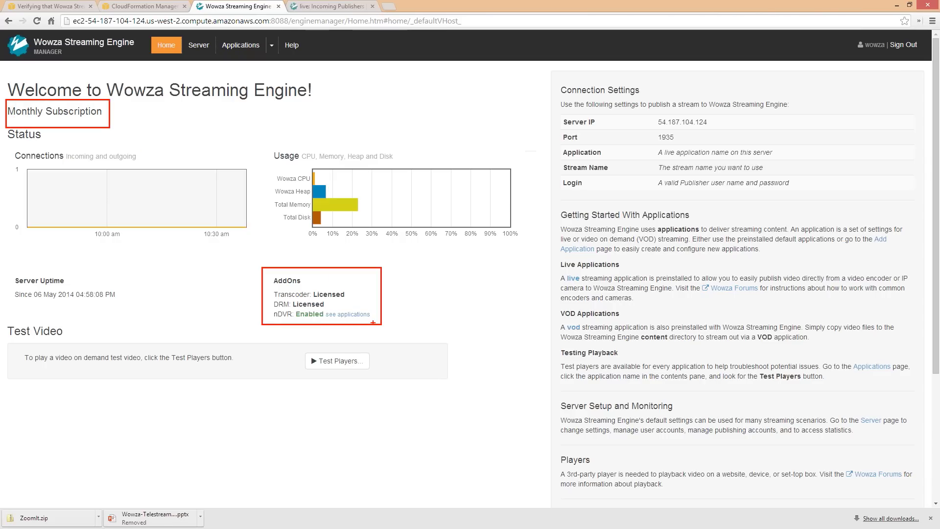
pyautogui.press('Escape')
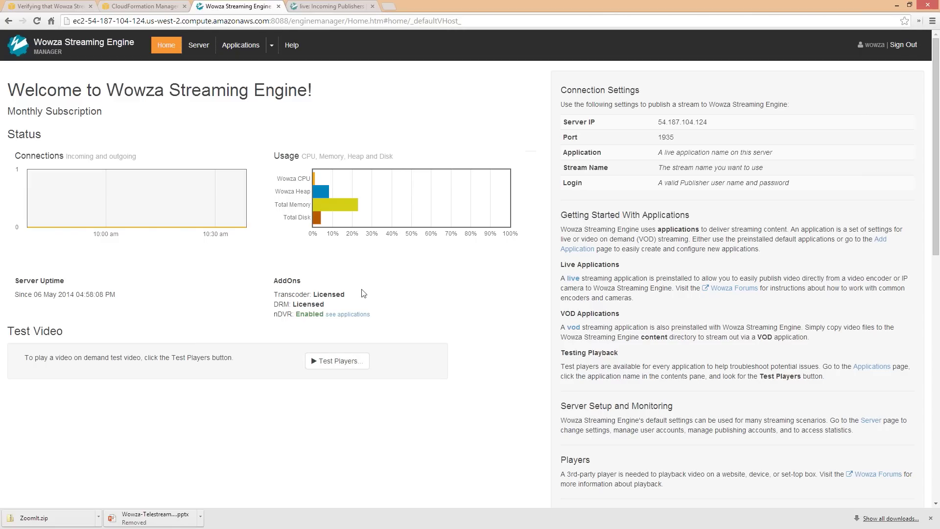
# Open the Server Monitoring page and look through its connection, network, CPU, memory and disk graphs
pyautogui.click(198, 49)
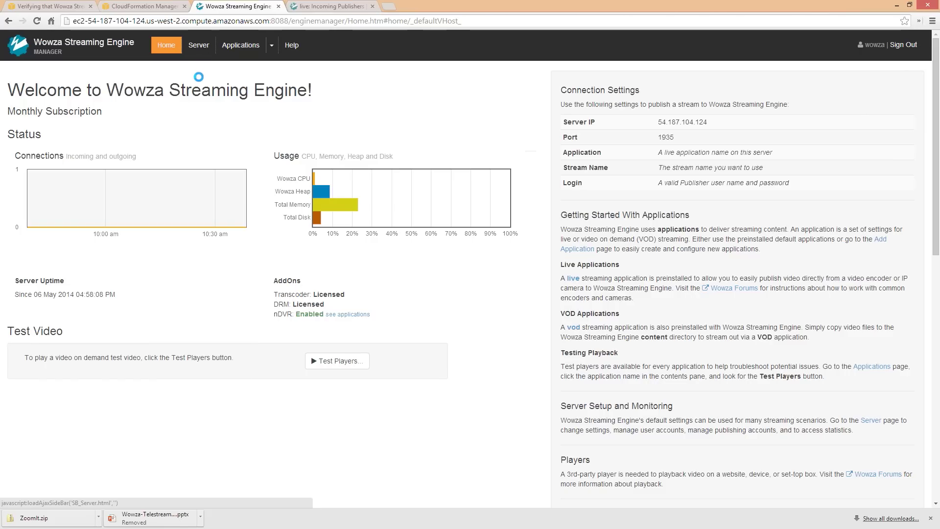
pyautogui.click(198, 45)
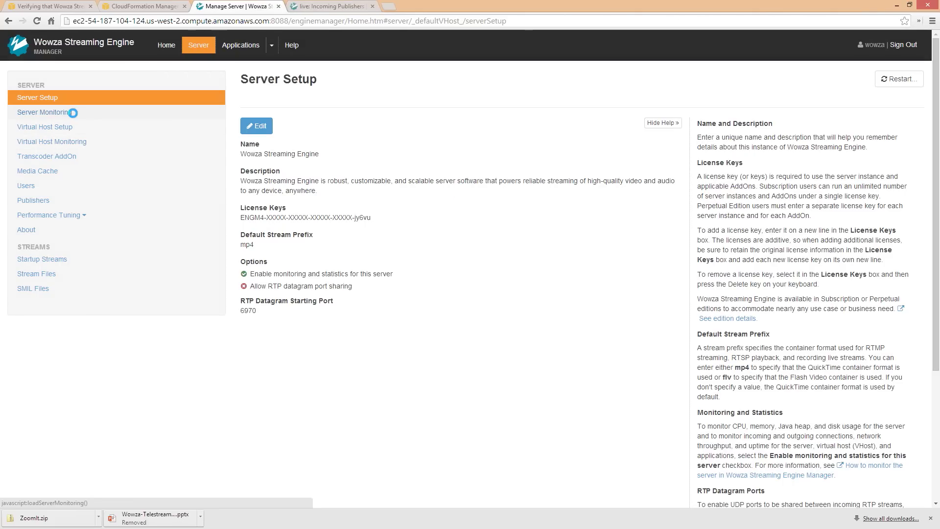
pyautogui.click(61, 110)
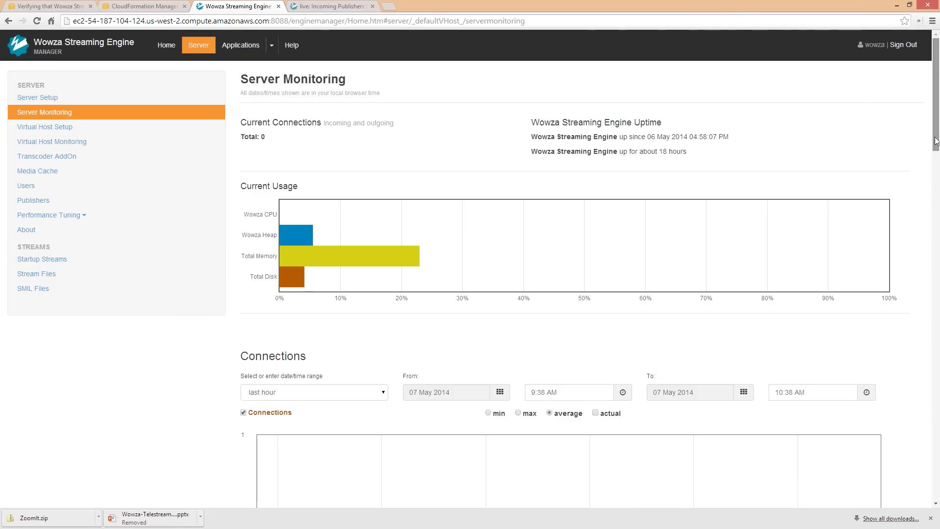
pyautogui.moveTo(935, 140); pyautogui.dragTo(938, 461)
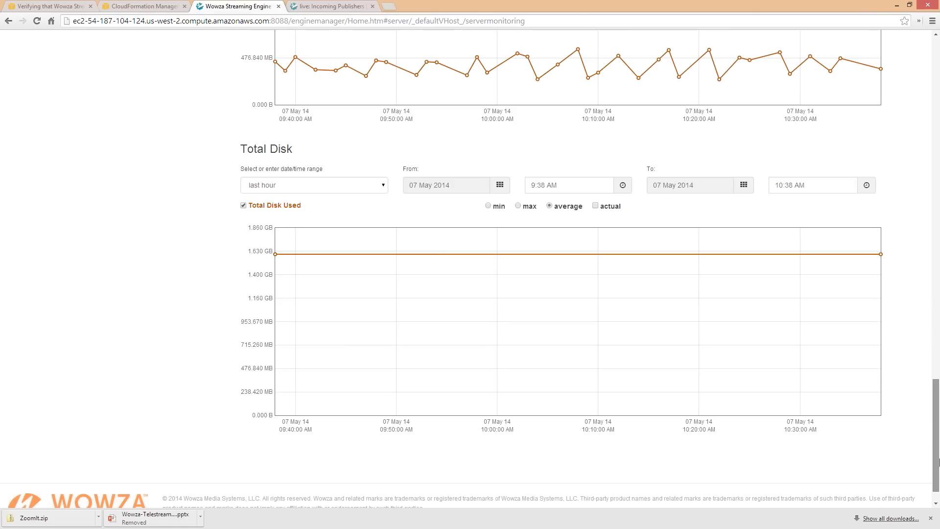
pyautogui.scroll(6, 853, 373)
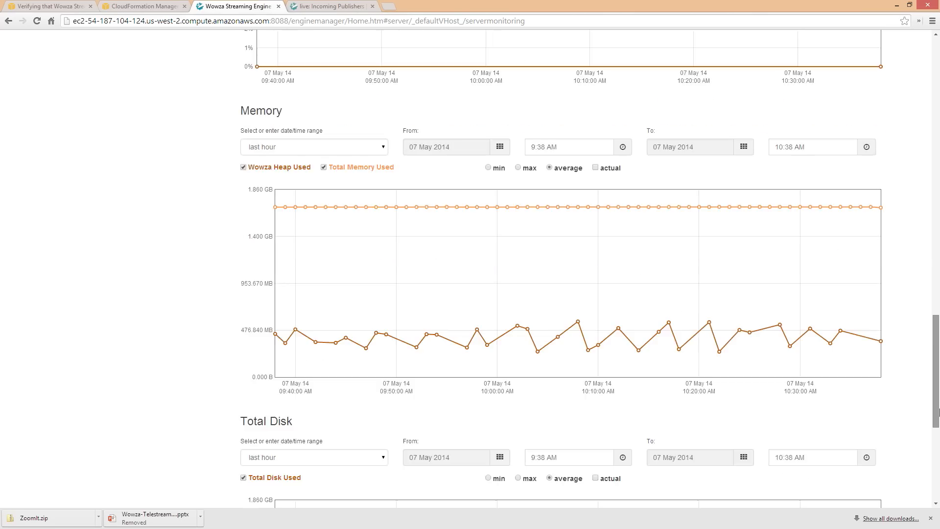
# Check the Memory graph's date/time range choices without changing the range, and zoom the graph in on a short period
pyautogui.click(383, 169)
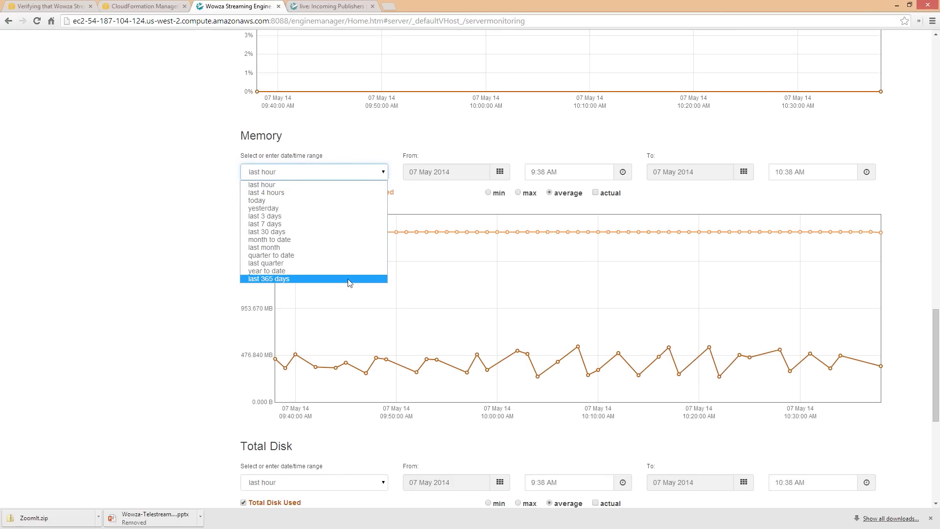
pyautogui.press('Escape')
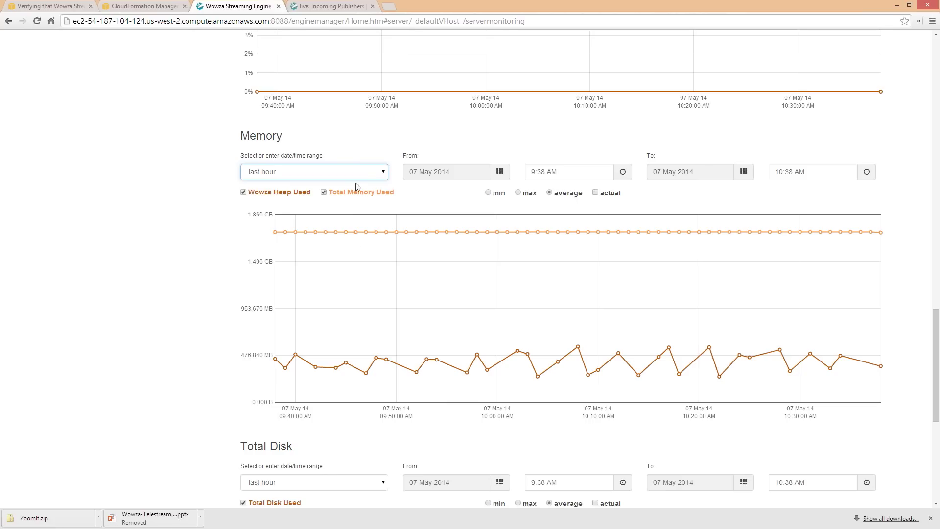
pyautogui.moveTo(386, 256); pyautogui.dragTo(453, 267)
# Look over the remaining monitoring graphs and open the livecf live application
pyautogui.scroll(4, 454, 267)
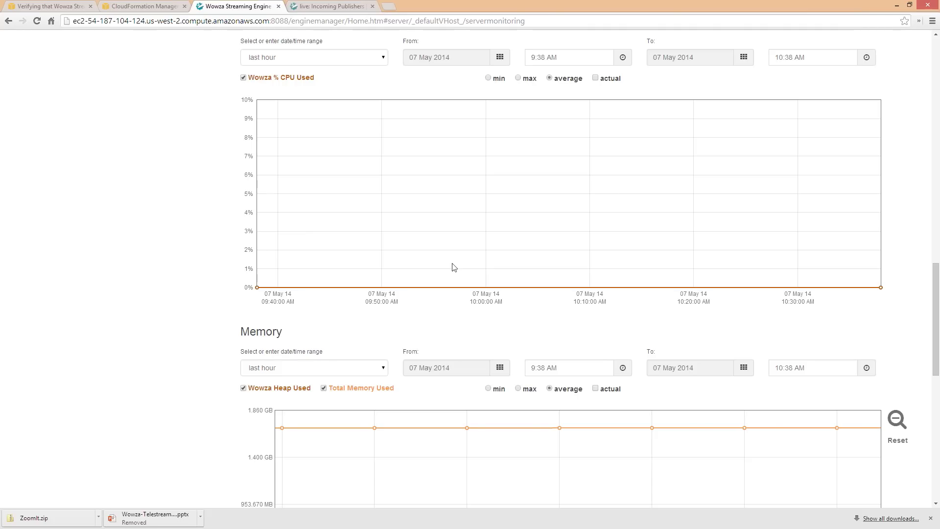
pyautogui.scroll(3, 453, 266)
pyautogui.scroll(-11, 451, 266)
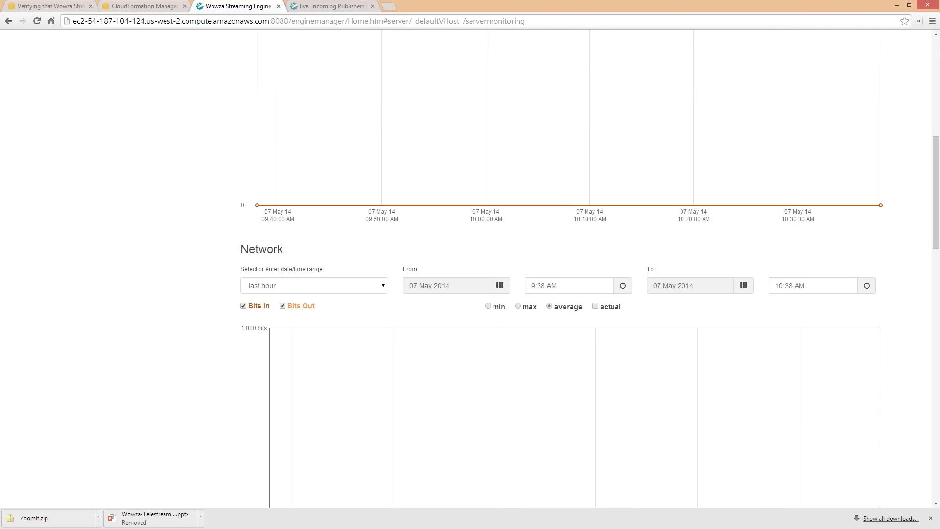
pyautogui.scroll(20, 938, 58)
pyautogui.click(271, 45)
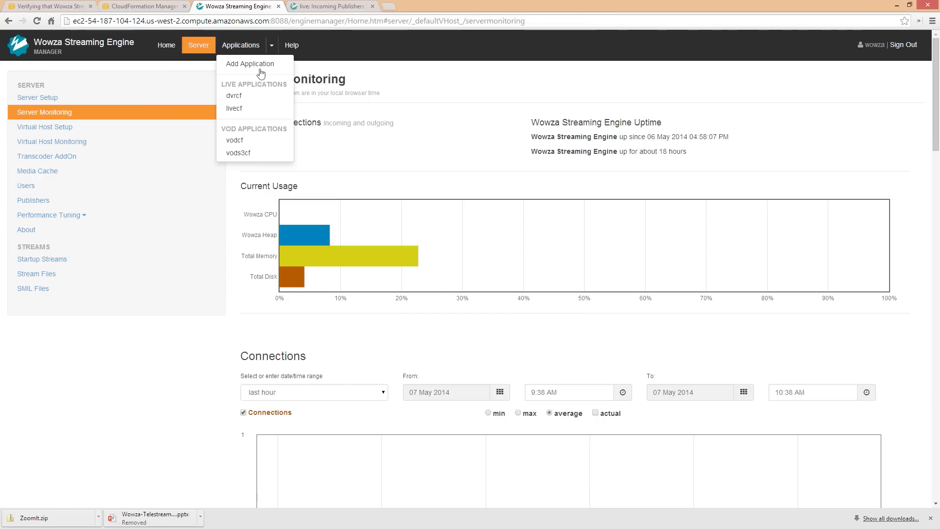
pyautogui.click(239, 108)
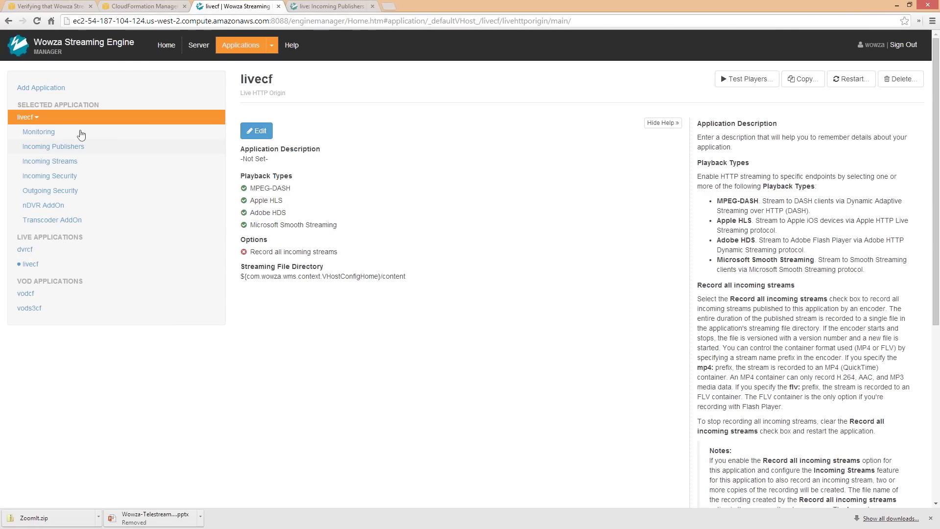
# Open livecf's Incoming Publishers page, then outline the Application Connection Settings on the local live application's Incoming Publishers page and clear the markup
pyautogui.click(54, 145)
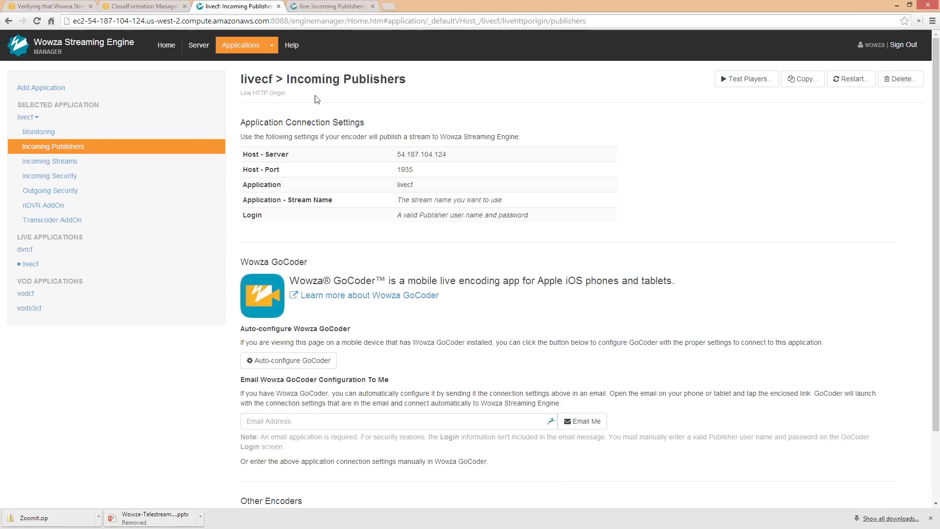
pyautogui.click(321, 7)
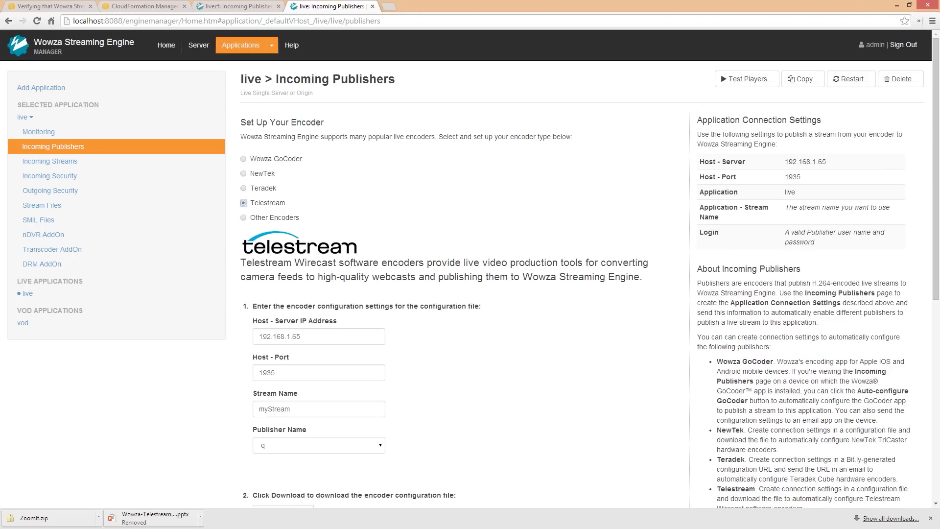
pyautogui.moveTo(694, 109); pyautogui.dragTo(902, 260)
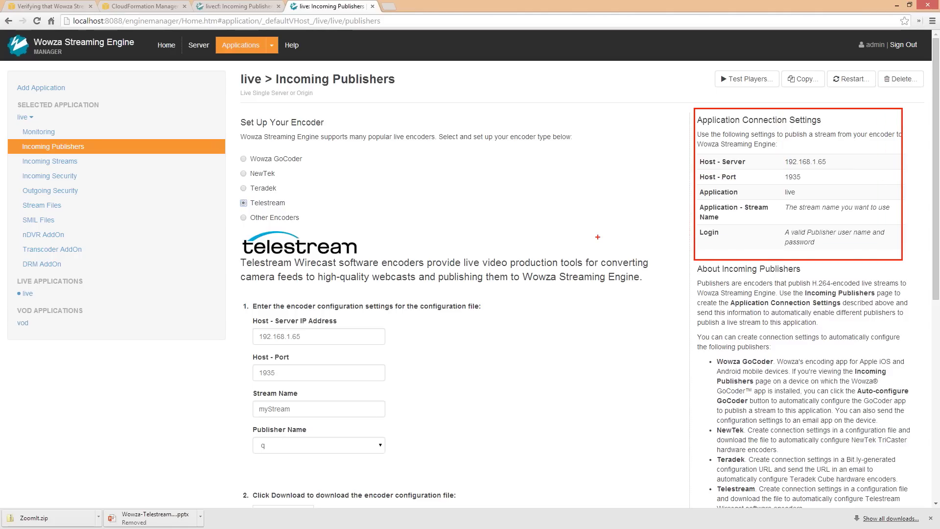
pyautogui.press('e')
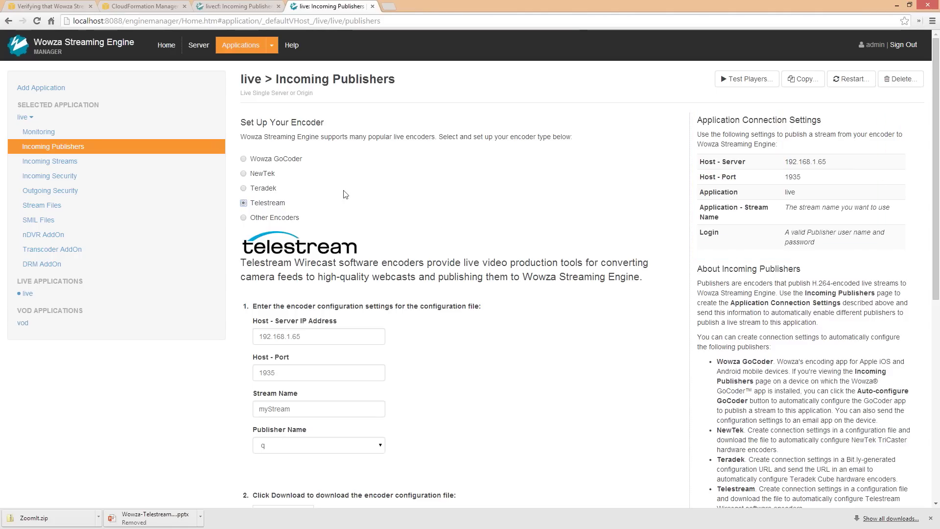
# Outline the Telestream encoder option with a red rectangle, clear it, and examine the encoder configuration fields up close
pyautogui.moveTo(229, 195); pyautogui.dragTo(321, 212)
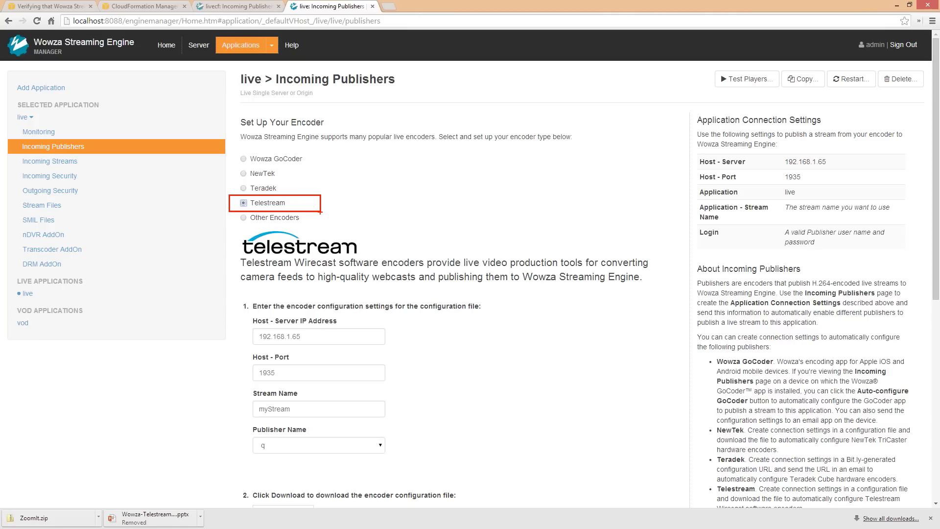
pyautogui.press('Escape')
pyautogui.click(243, 203)
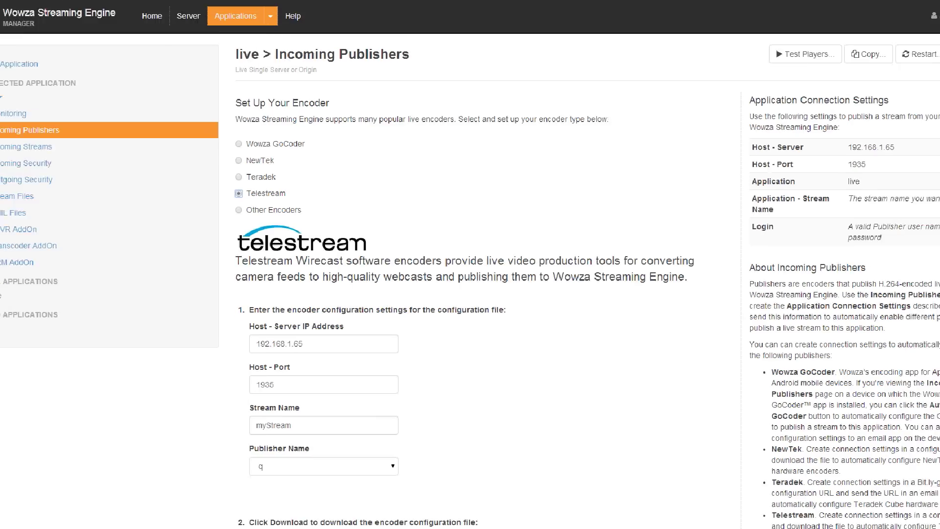
pyautogui.click(294, 423)
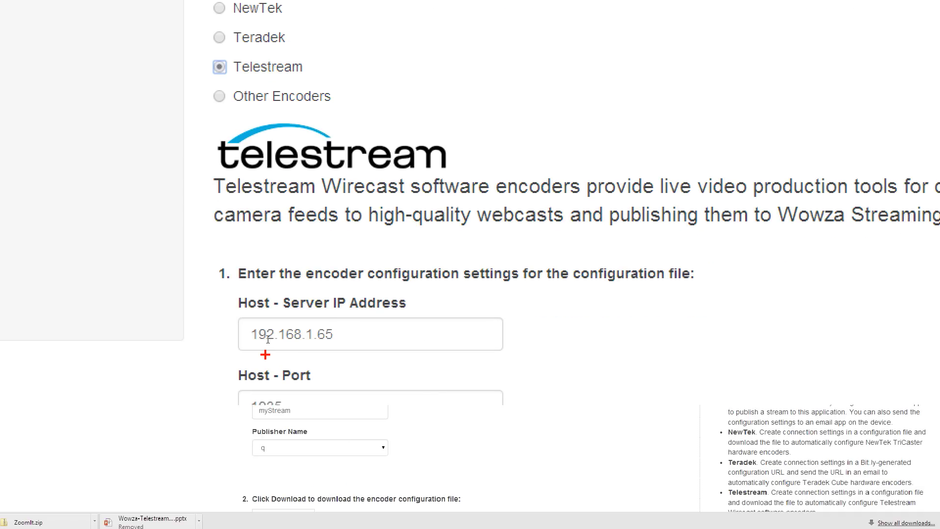
pyautogui.press('Escape')
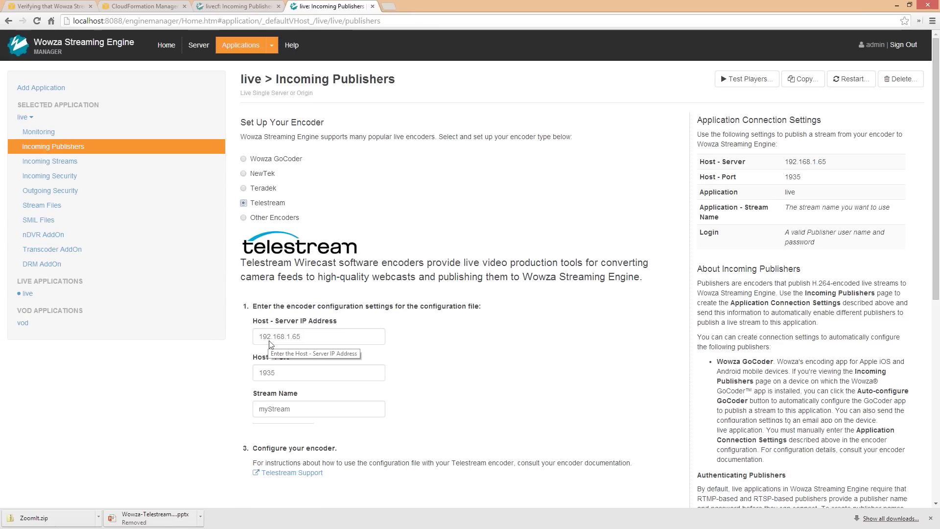
# Outline the encoder configuration file download section with a red rectangle, then clear the markup
pyautogui.scroll(-3, 273, 346)
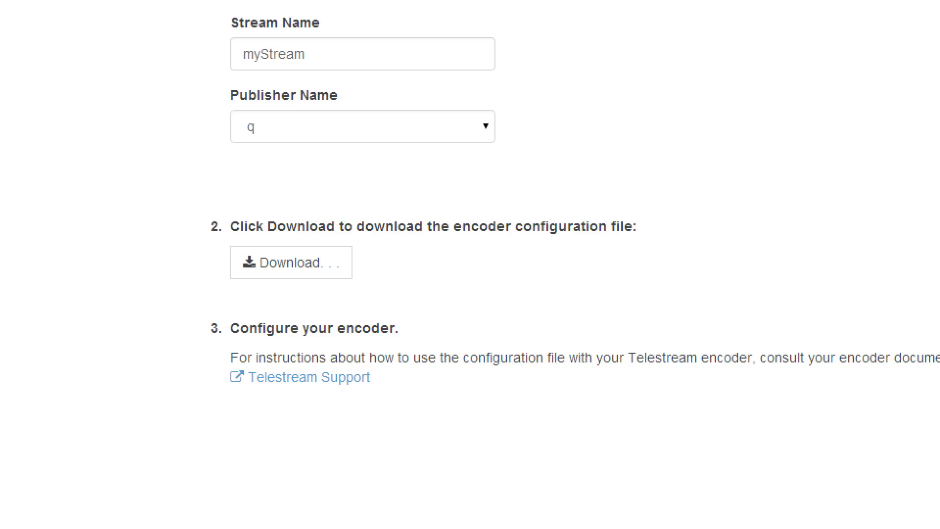
pyautogui.click(276, 268)
pyautogui.moveTo(210, 211)
pyautogui.mouseDown()
pyautogui.moveTo(659, 309)
pyautogui.moveTo(690, 289)
pyautogui.mouseUp()
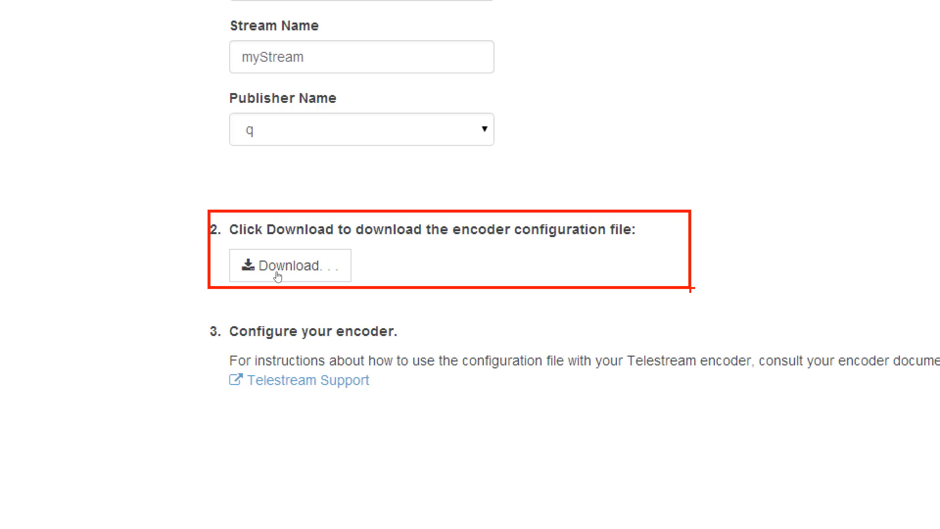
pyautogui.press('Escape')
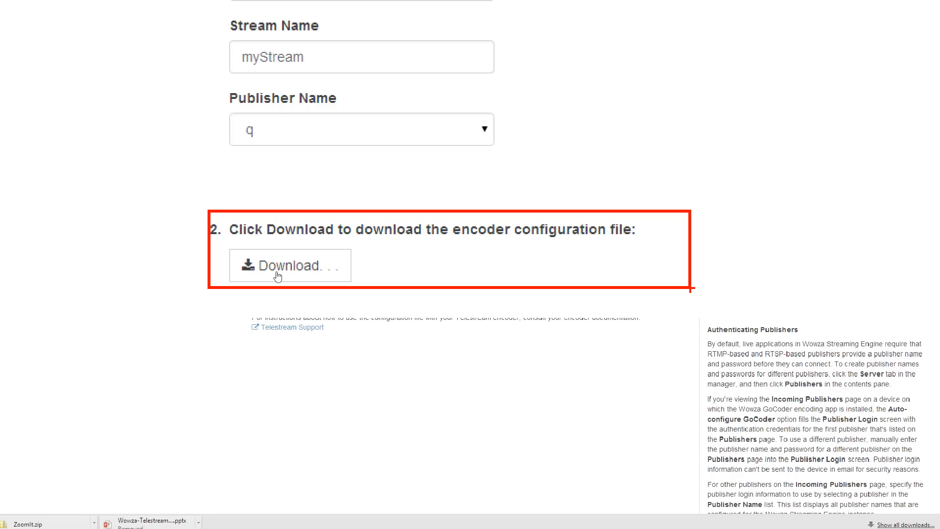
pyautogui.press('Escape')
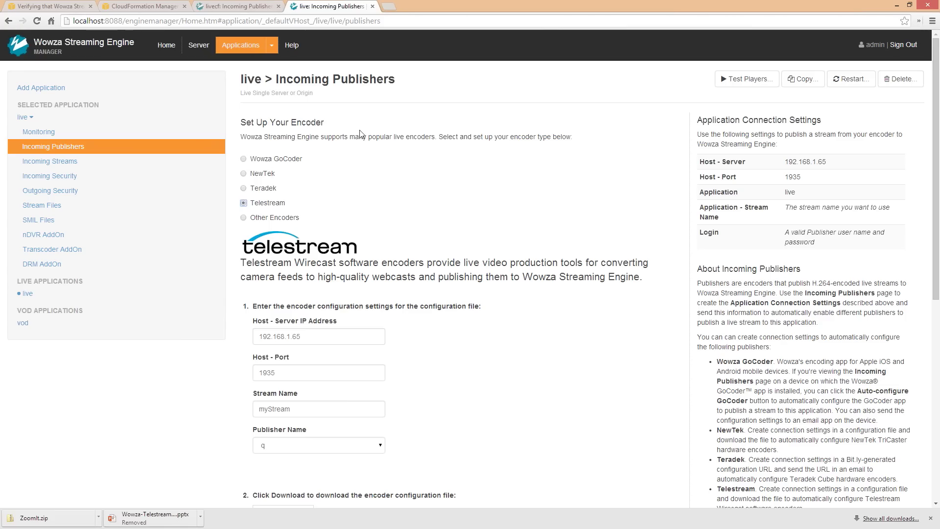
# Return to the livecf application, open its Incoming Streams page, and outline the Record action of myStream before clearing the markup
pyautogui.click(251, 8)
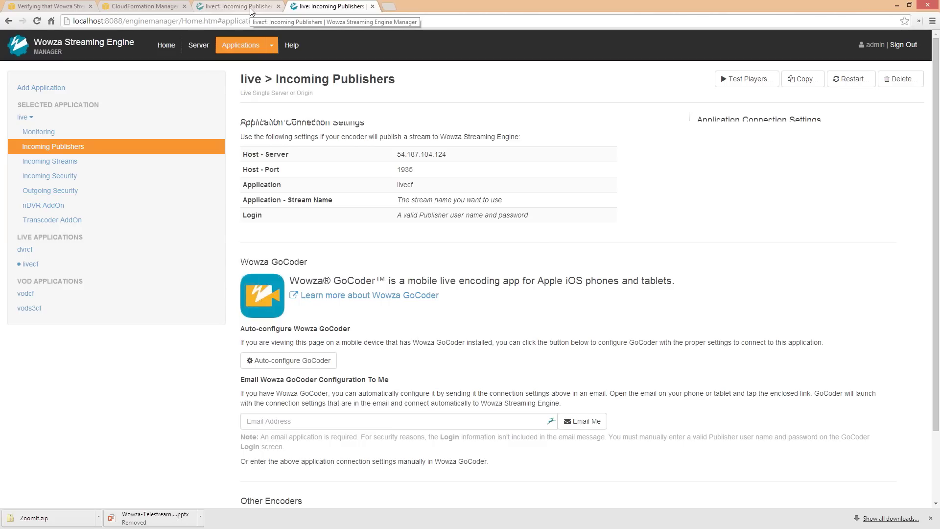
pyautogui.click(251, 8)
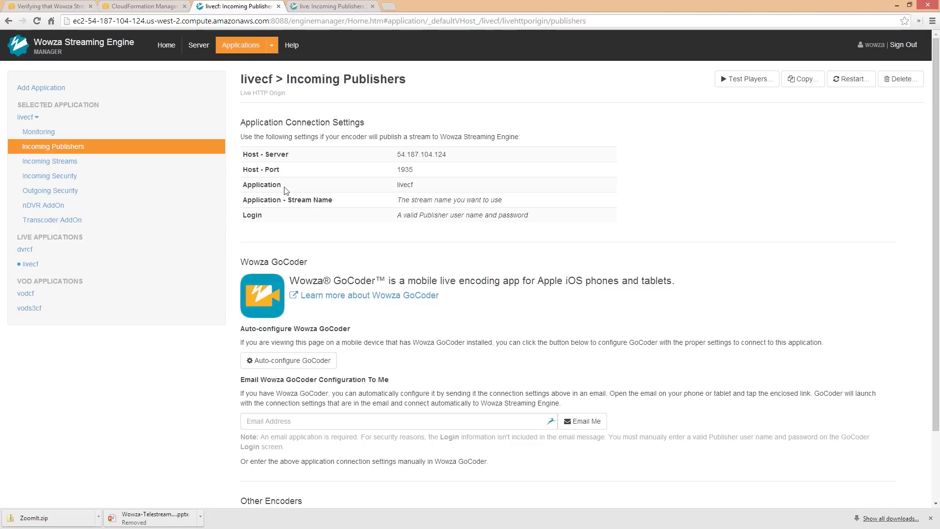
pyautogui.click(45, 163)
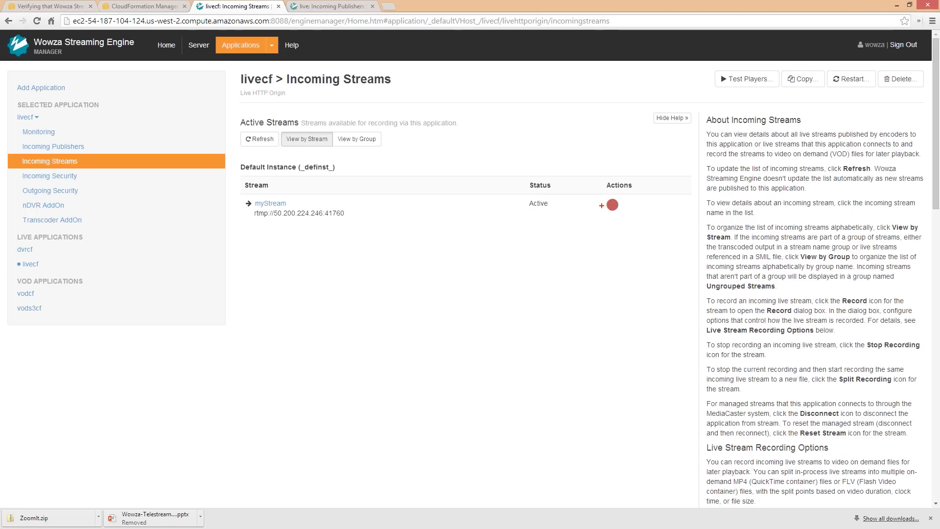
pyautogui.moveTo(591, 176); pyautogui.dragTo(653, 218)
pyautogui.press('Escape')
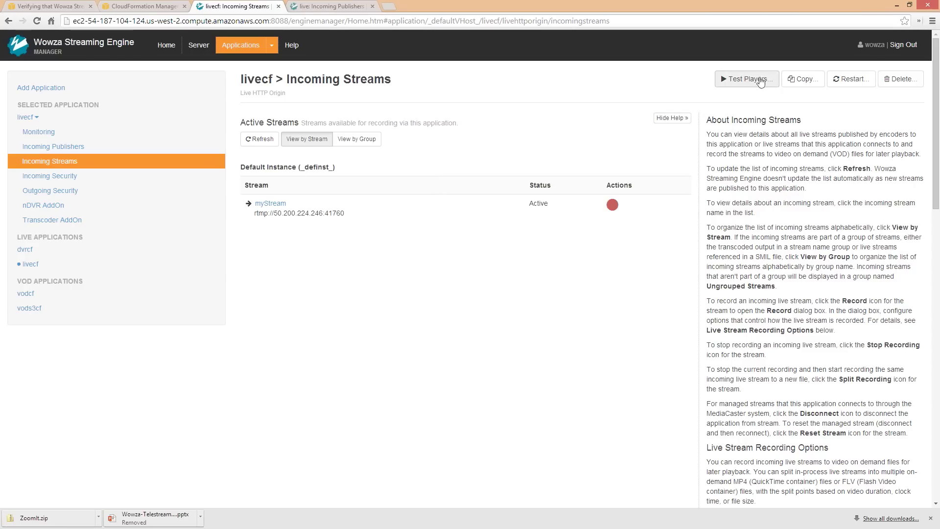
# Open the livecf test players, check MPEG DASH and Apple HLS, and play myStream with Adobe HDS and MS Smooth
pyautogui.click(743, 79)
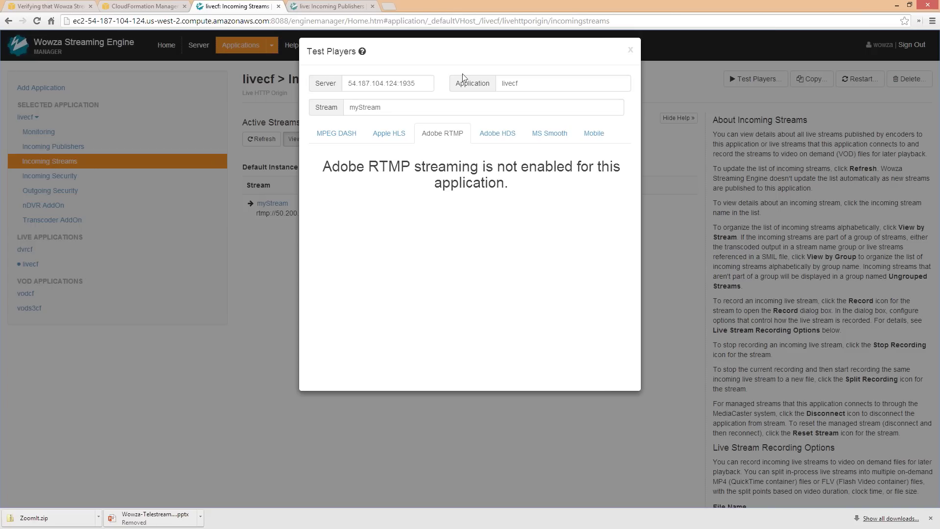
pyautogui.click(342, 139)
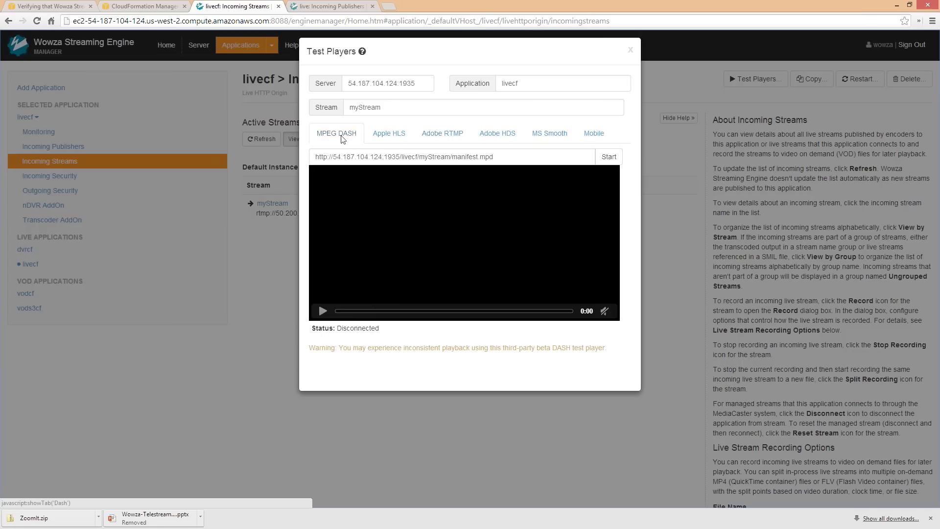
pyautogui.click(388, 136)
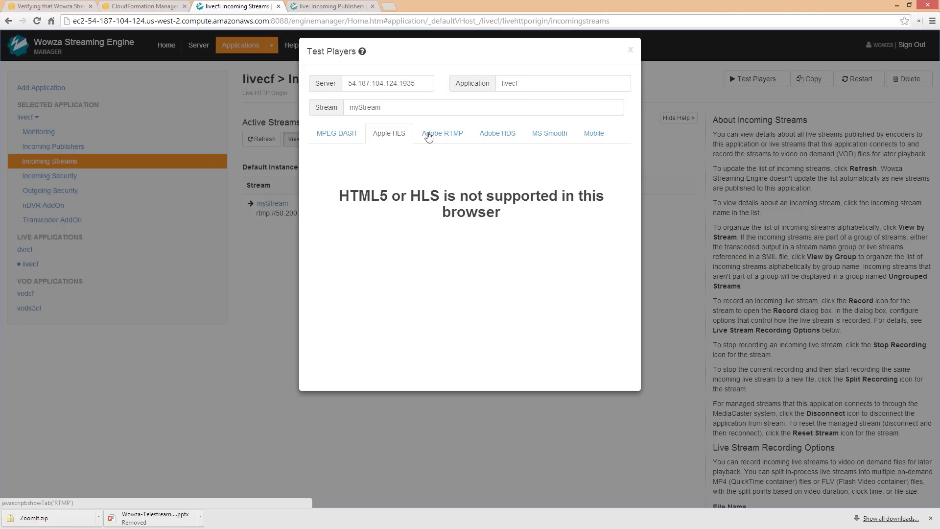
pyautogui.click(492, 137)
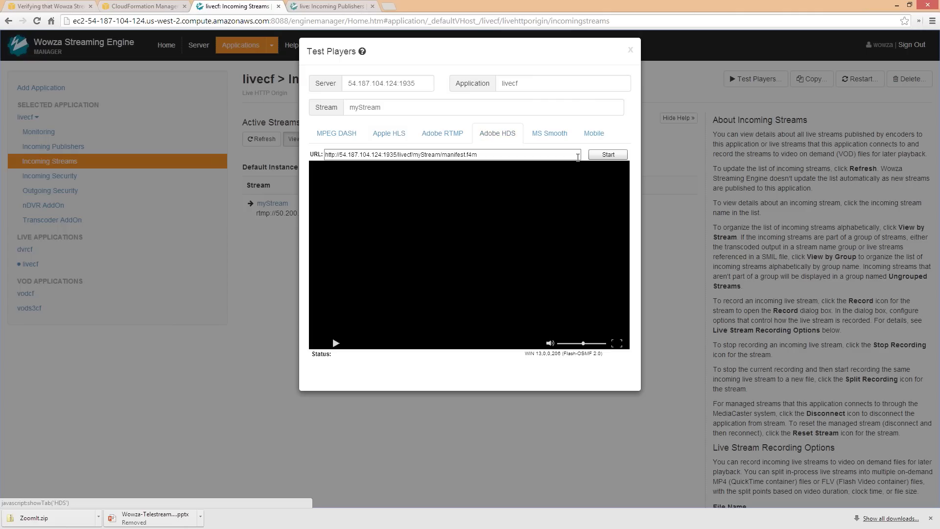
pyautogui.click(615, 155)
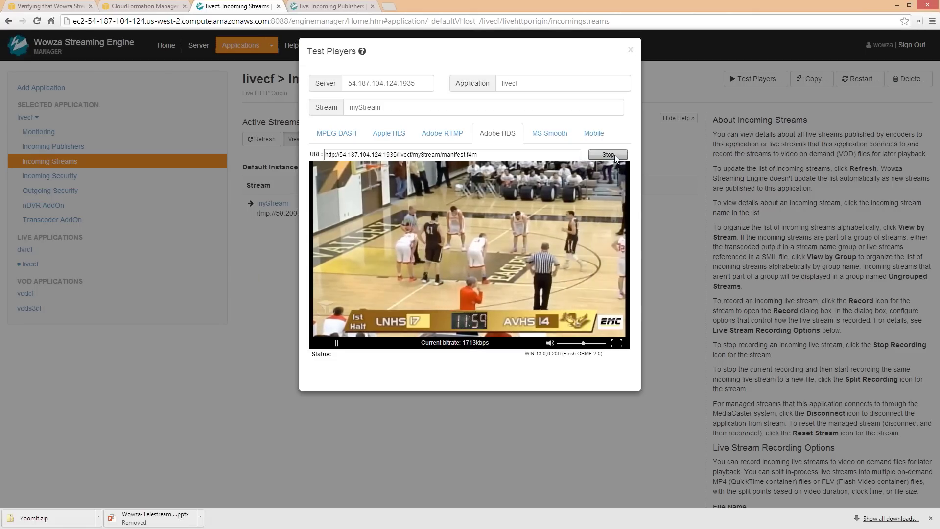
pyautogui.click(550, 134)
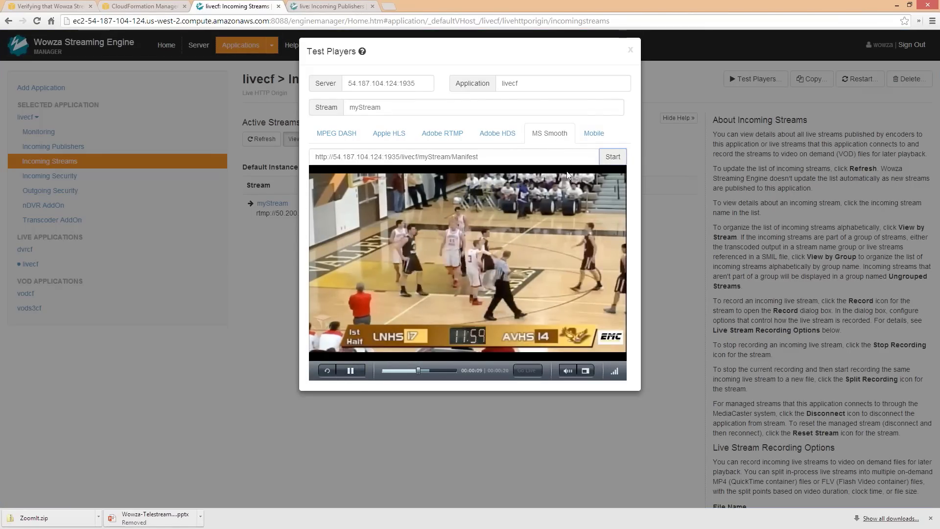
# Show the mobile streaming URLs, outline the email links section, and copy the iOS playlist link address before closing the test players
pyautogui.click(589, 133)
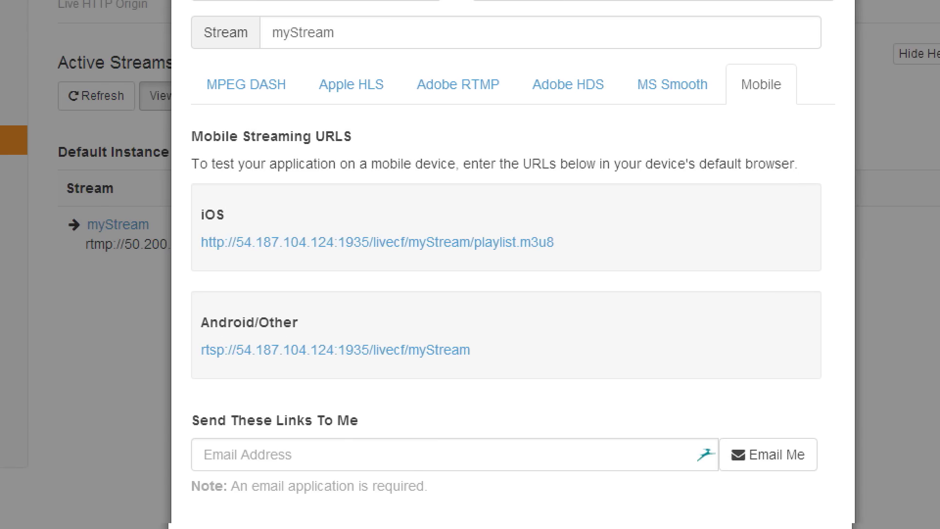
pyautogui.moveTo(167, 281)
pyautogui.mouseDown()
pyautogui.moveTo(728, 380)
pyautogui.moveTo(839, 344)
pyautogui.moveTo(824, 343)
pyautogui.mouseUp()
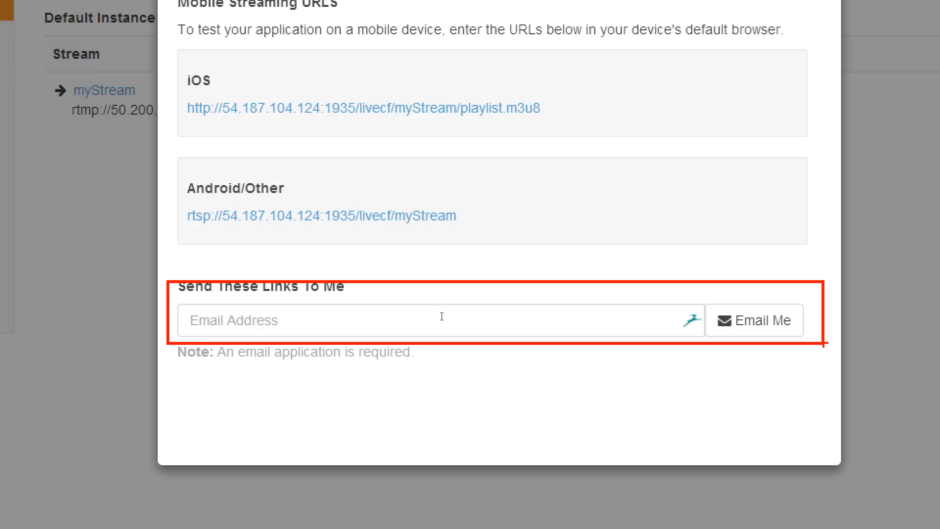
pyautogui.rightClick(407, 110)
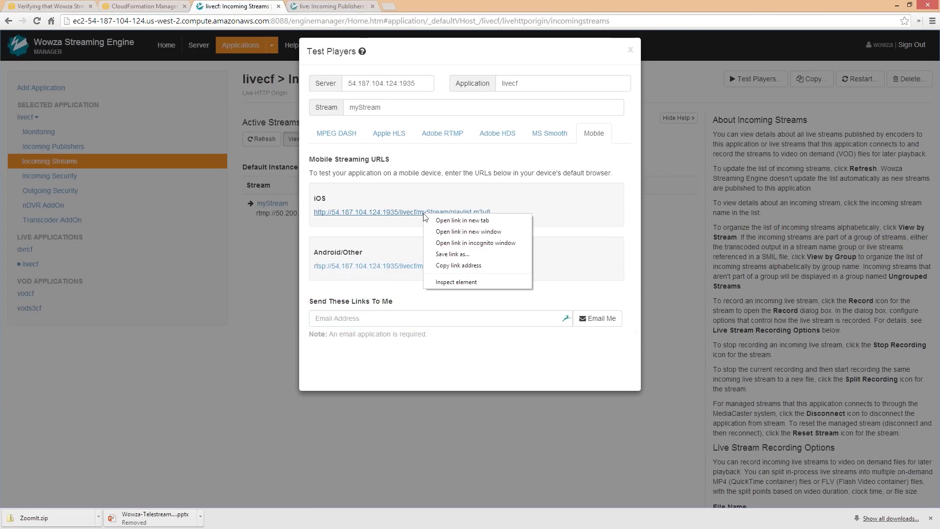
pyautogui.click(446, 266)
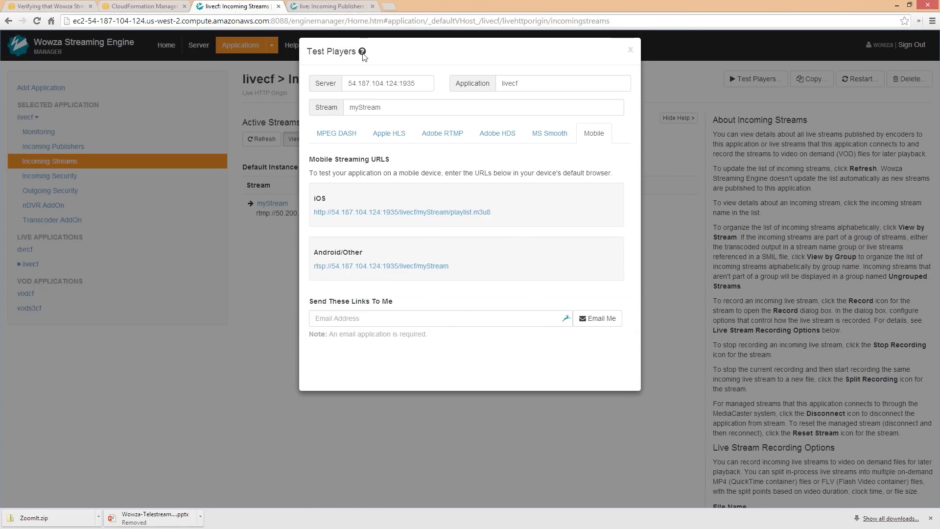
pyautogui.click(631, 49)
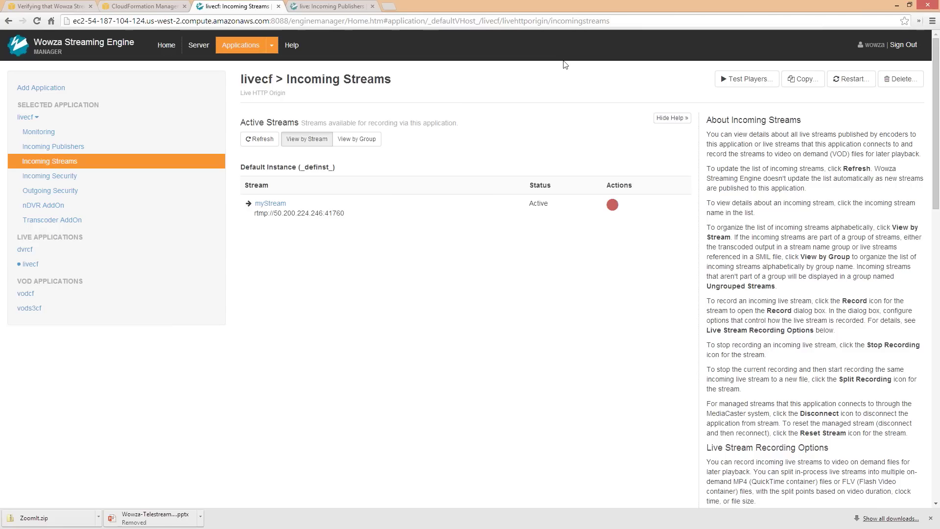
# Open jwplayer.com in a new browser tab and go to its Publish Wizard
pyautogui.click(390, 7)
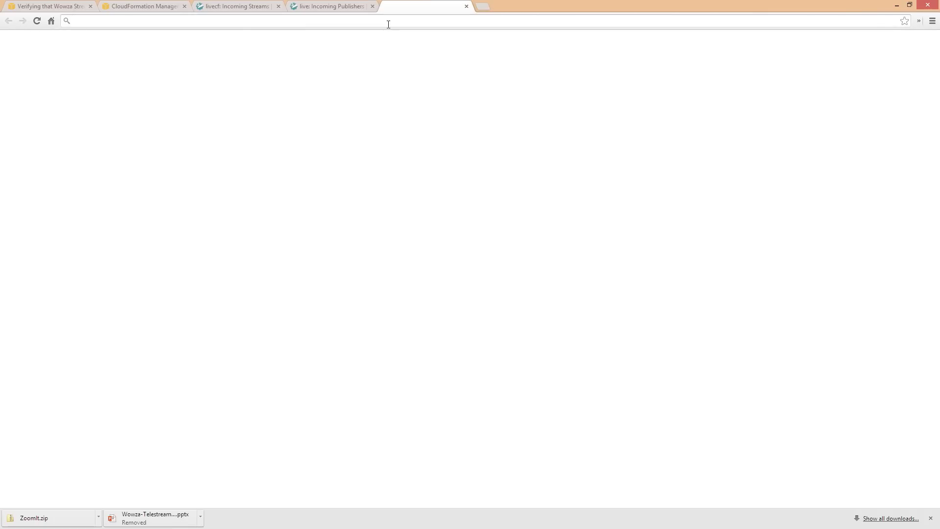
pyautogui.write('jwplayer.com')
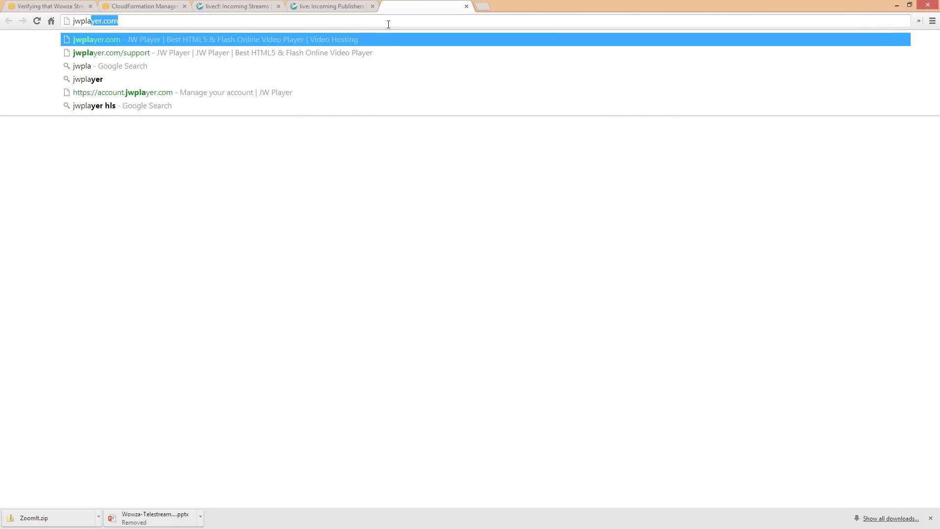
pyautogui.press('Return')
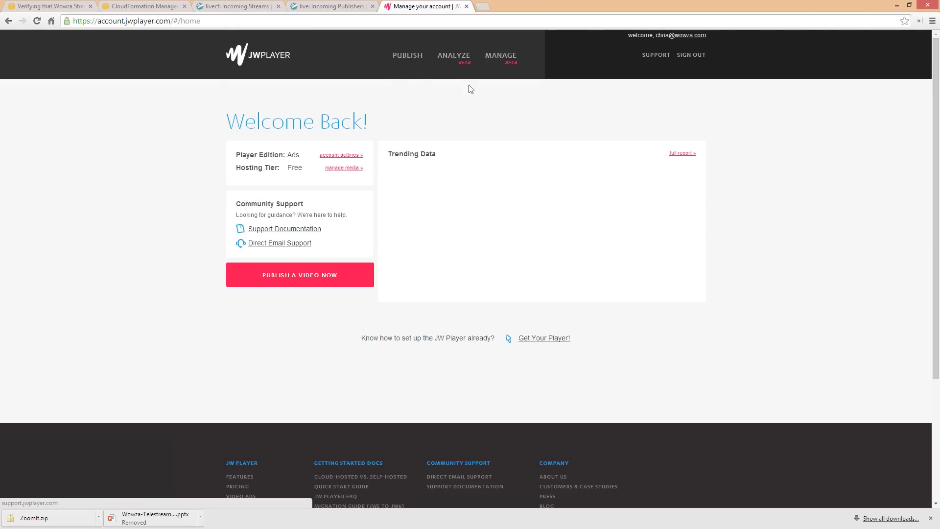
pyautogui.click(407, 55)
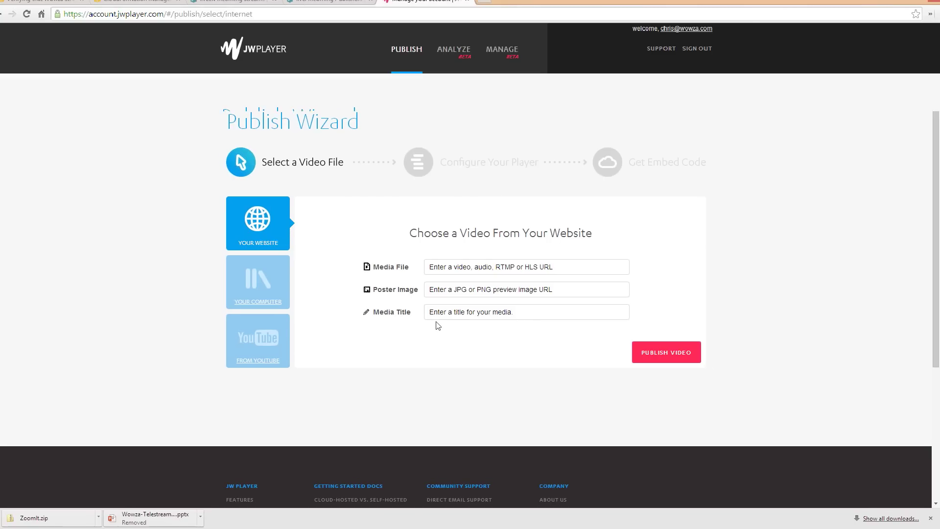
pyautogui.click(465, 245)
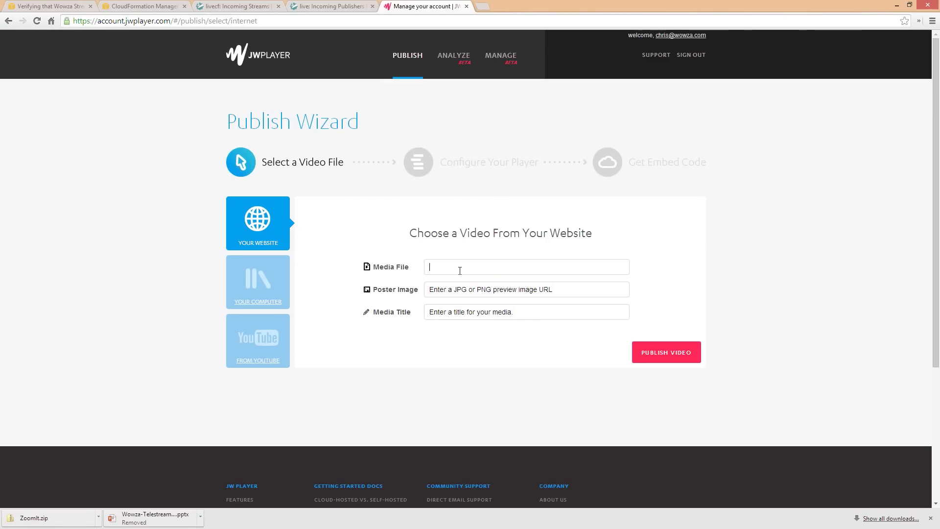
pyautogui.hotkey('ctrl', 'v')
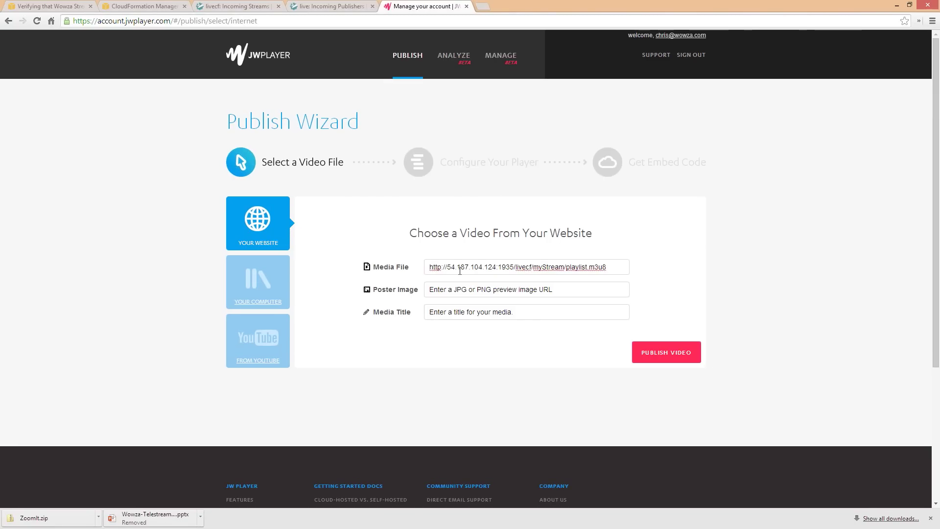
pyautogui.click(464, 286)
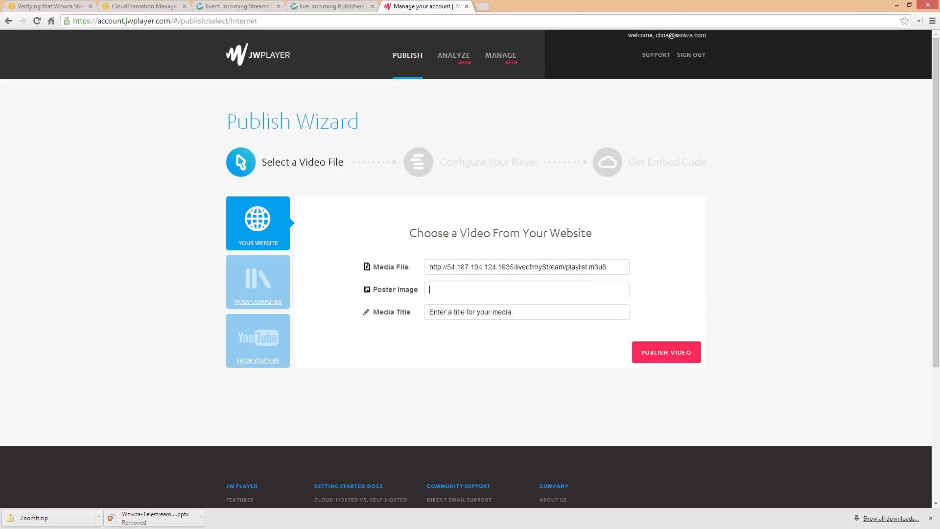
pyautogui.click(124, 435)
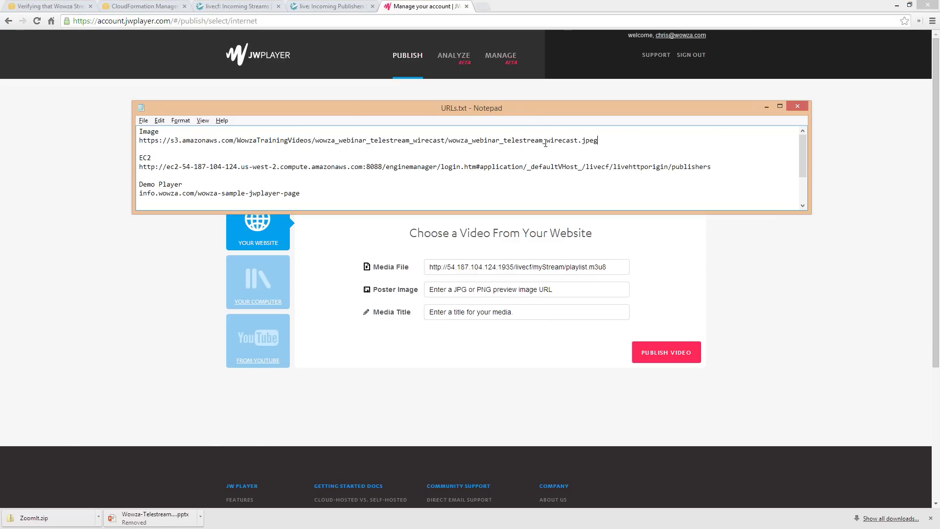
pyautogui.moveTo(598, 141); pyautogui.dragTo(136, 140)
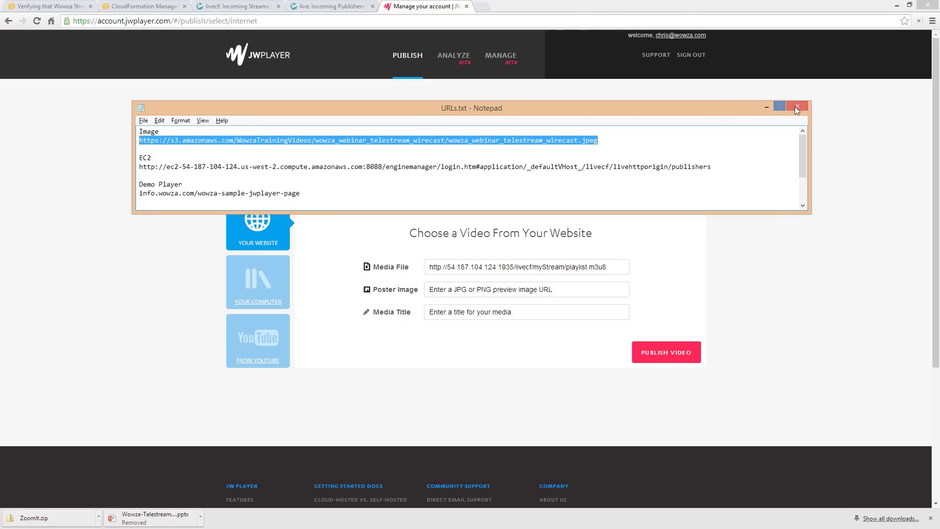
pyautogui.click(772, 106)
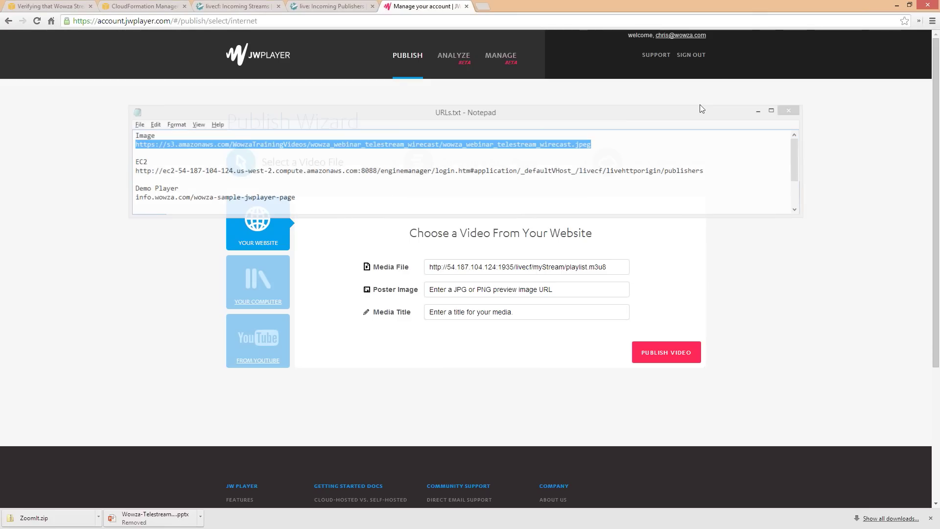
pyautogui.click(510, 289)
pyautogui.hotkey('ctrl', 'v')
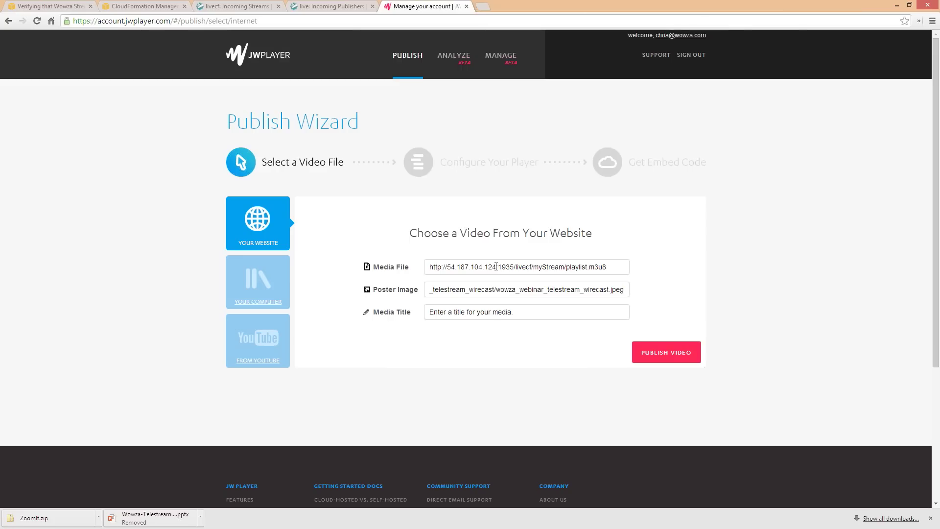
# Enter Webinar Demo as the media title and publish the video to continue to the player configuration
pyautogui.click(526, 316)
pyautogui.write('W')
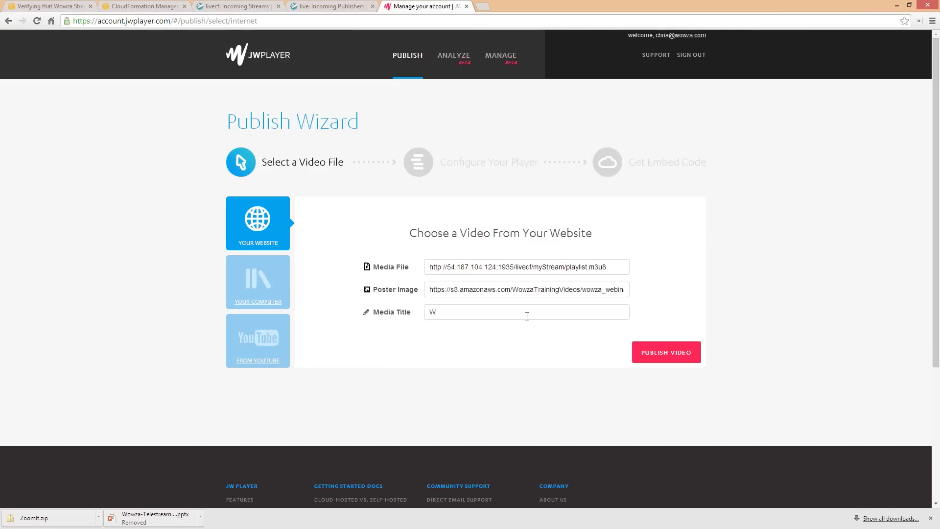
pyautogui.write('ebinar Demo')
pyautogui.click(652, 352)
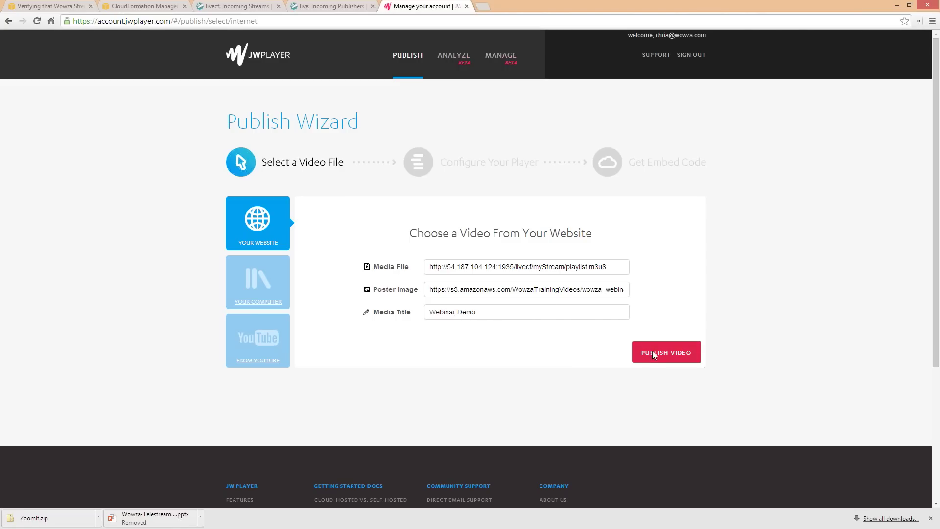
# Review the player's size, skin, playback and site integration options, and play the Webinar Demo preview
pyautogui.scroll(-1, 602, 344)
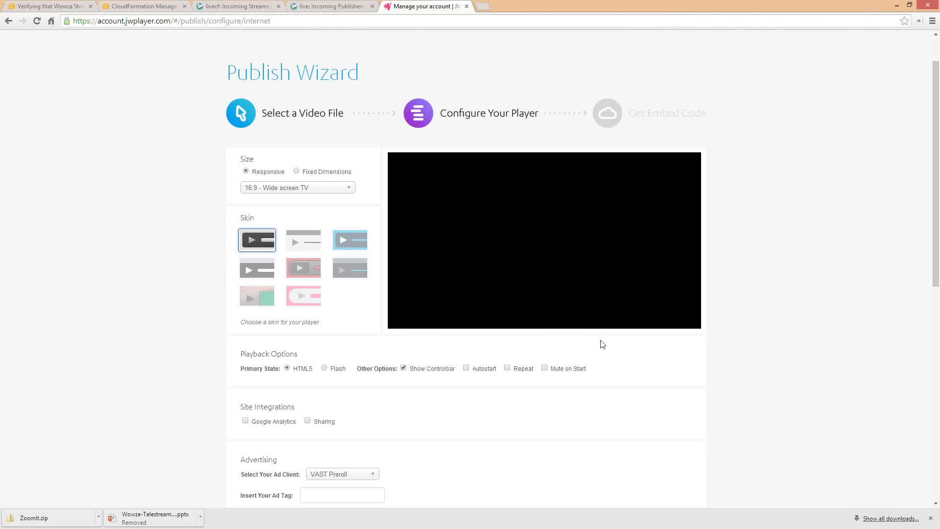
pyautogui.scroll(-1, 598, 340)
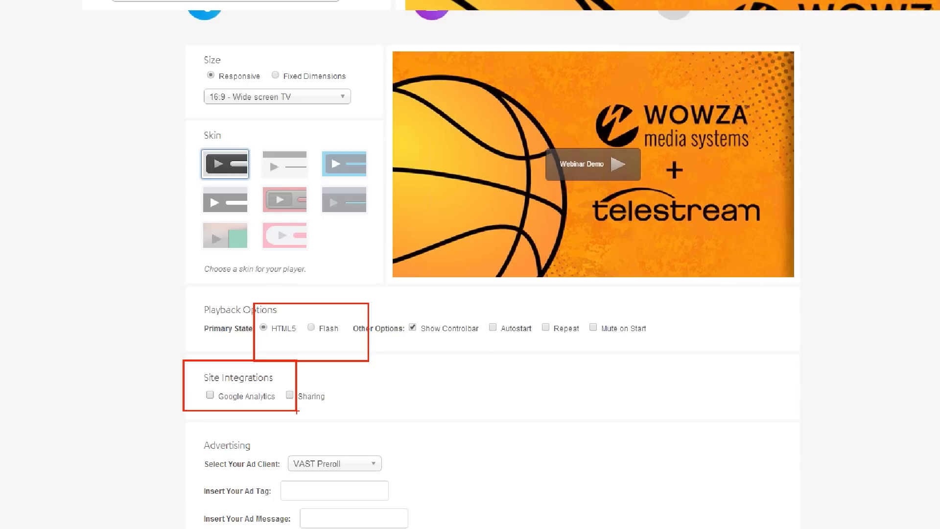
pyautogui.click(627, 169)
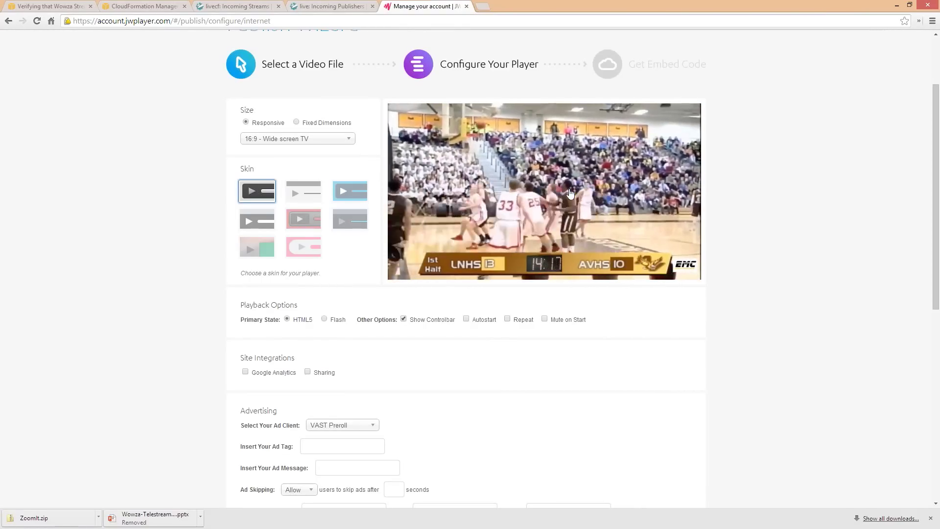
# Generate the player's embed code with the default settings and show its head and body snippets
pyautogui.scroll(-1, 570, 194)
pyautogui.scroll(-4, 570, 193)
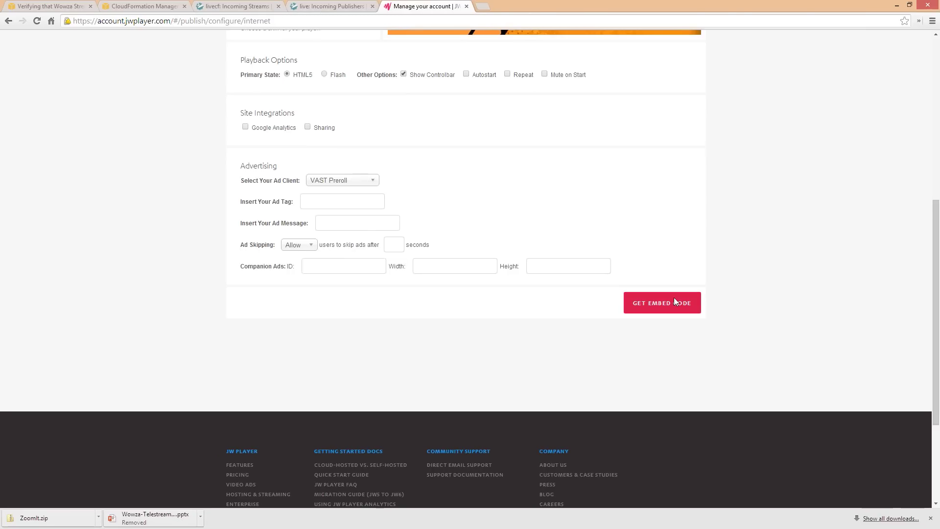
pyautogui.click(673, 301)
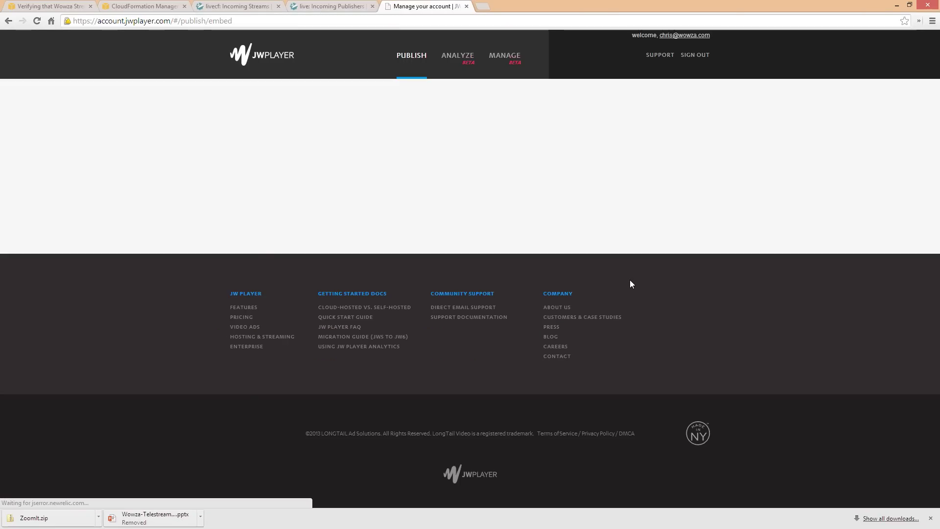
pyautogui.scroll(-1, 416, 268)
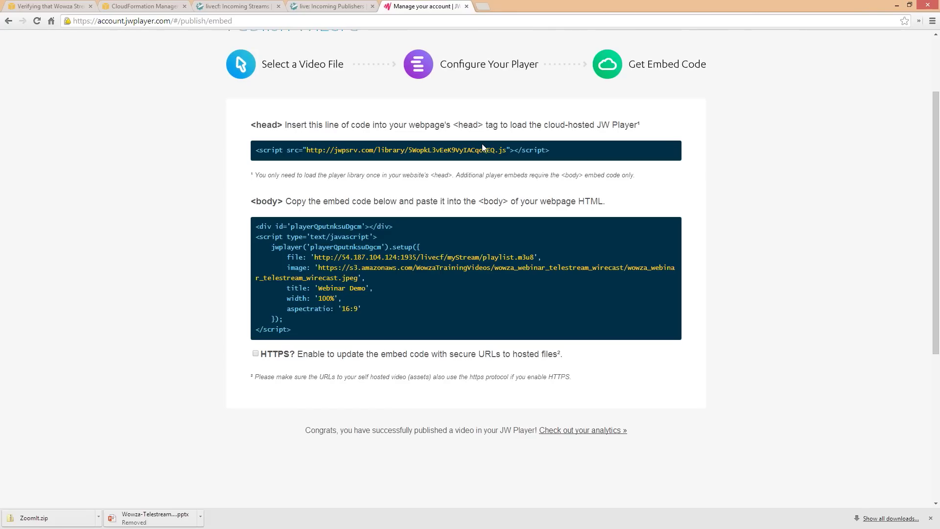
# Open info.wowza.com/wowza-sample-jwplayer-page in a new browser tab and play the embedded Webinar Demo before closing the tab
pyautogui.click(483, 7)
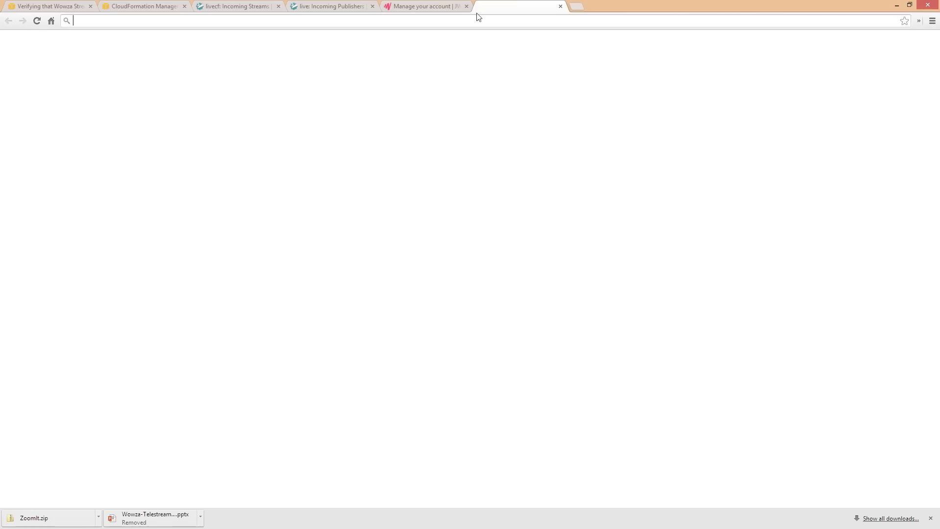
pyautogui.write('in')
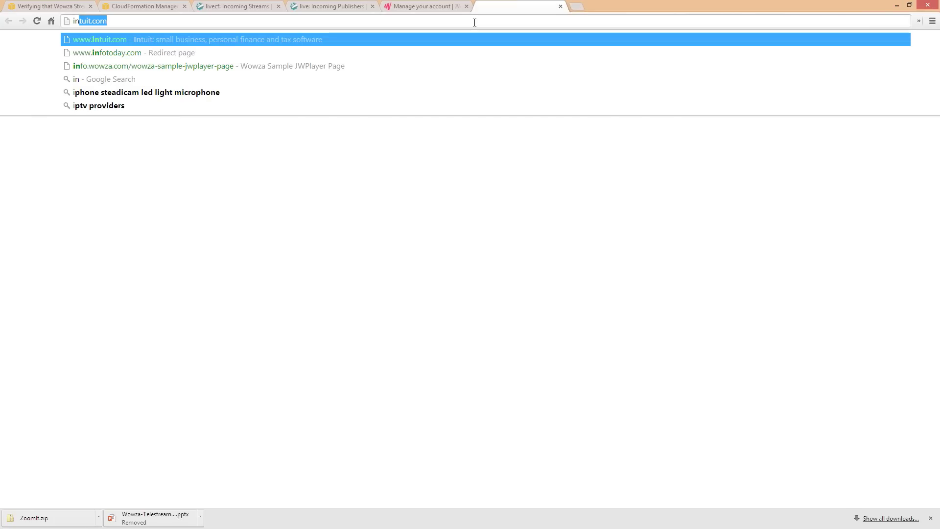
pyautogui.write('fo')
pyautogui.press('Down')
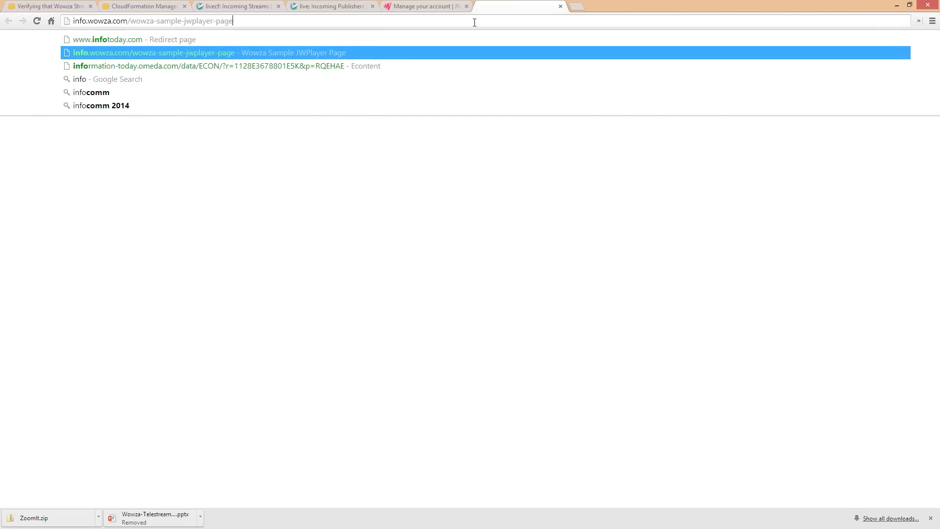
pyautogui.press('Return')
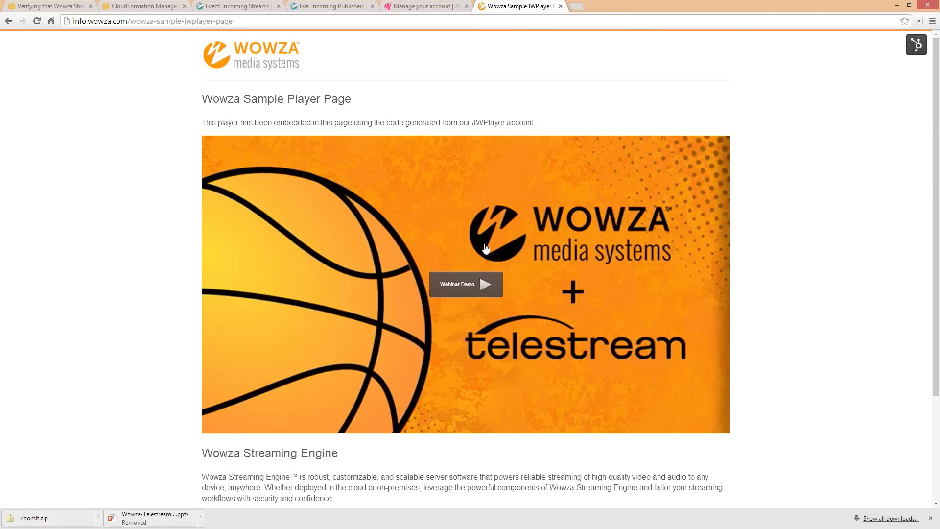
pyautogui.click(481, 289)
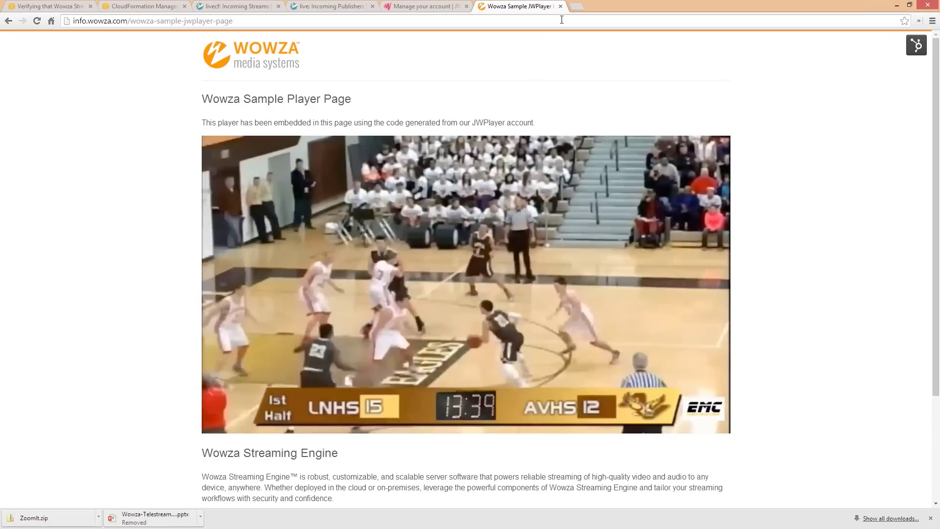
pyautogui.click(561, 6)
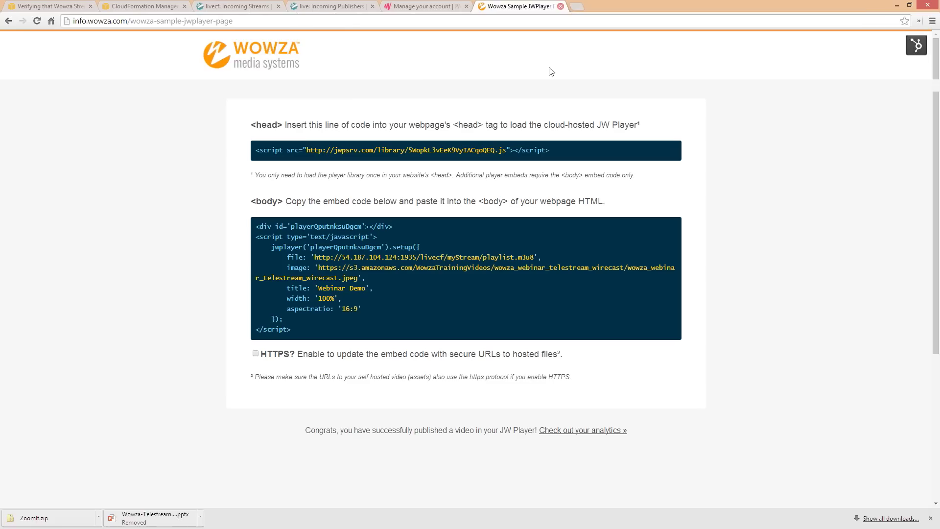